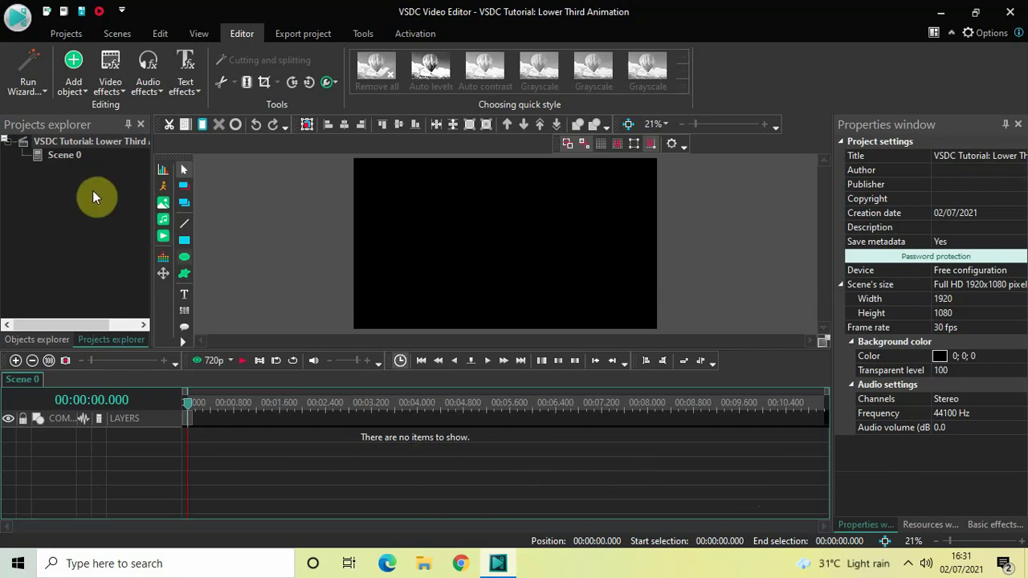
Add a text object about 898 by 181 px in the lower-left part of the frame and enter LOWER THIRD
click(75, 89)
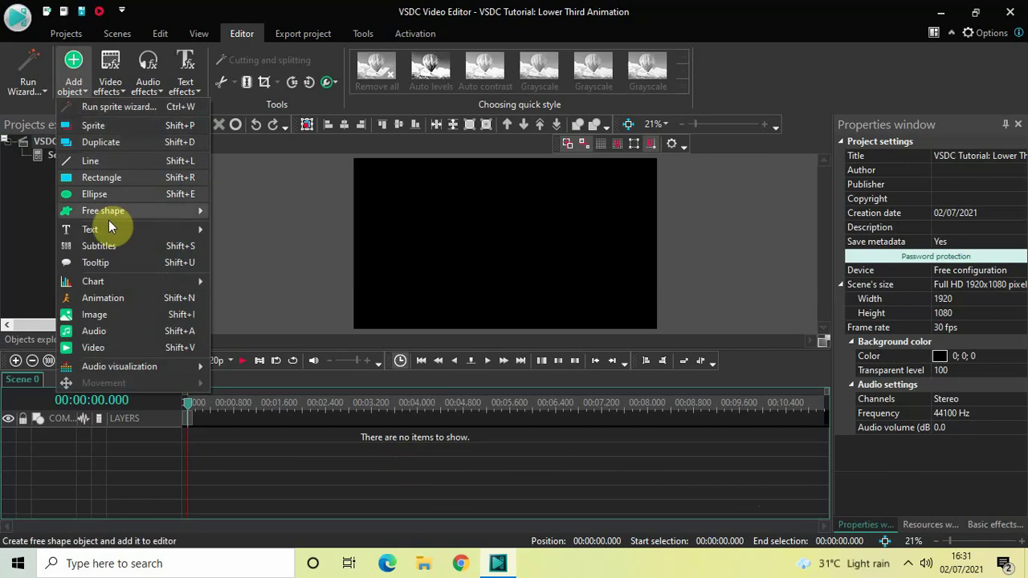
mouse_move(107, 222)
click(241, 231)
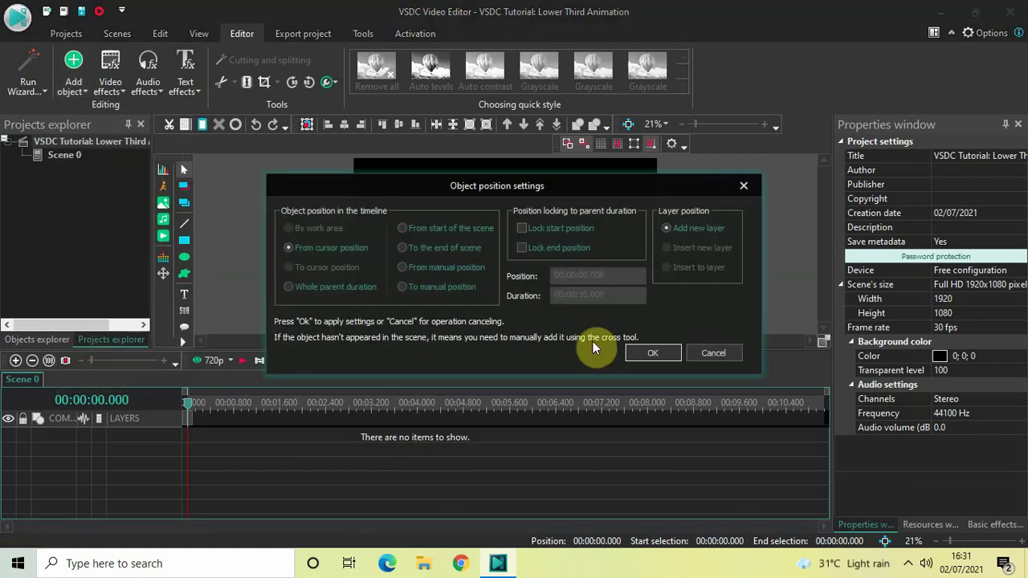
click(653, 353)
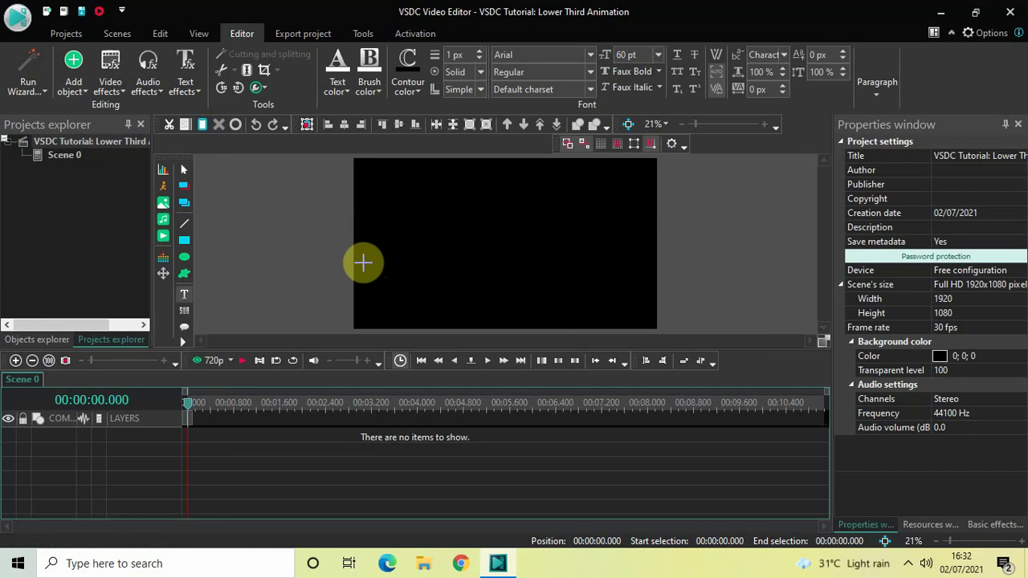
drag(363, 260, 506, 289)
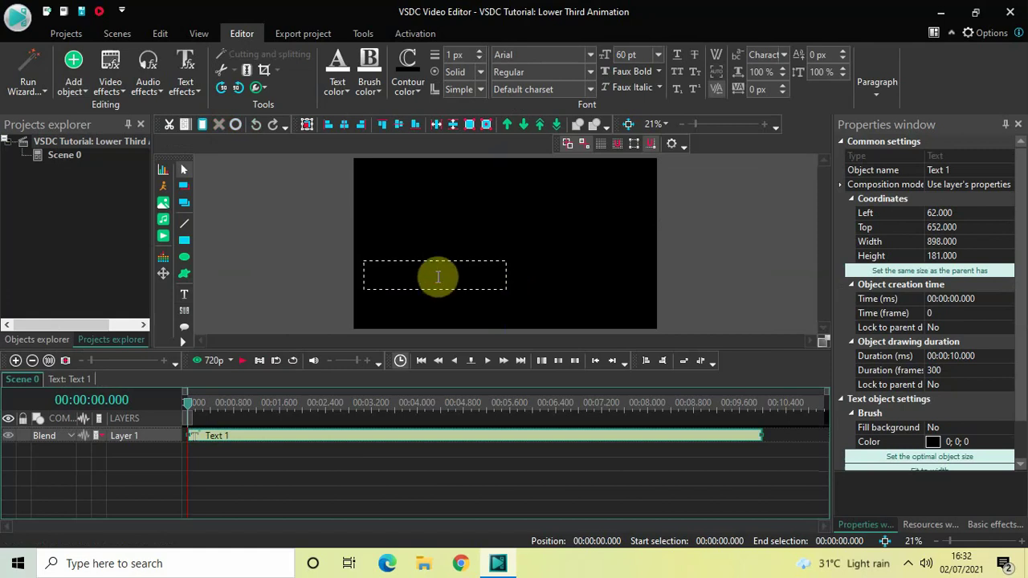
key(Caps_Lock)
text(LO)
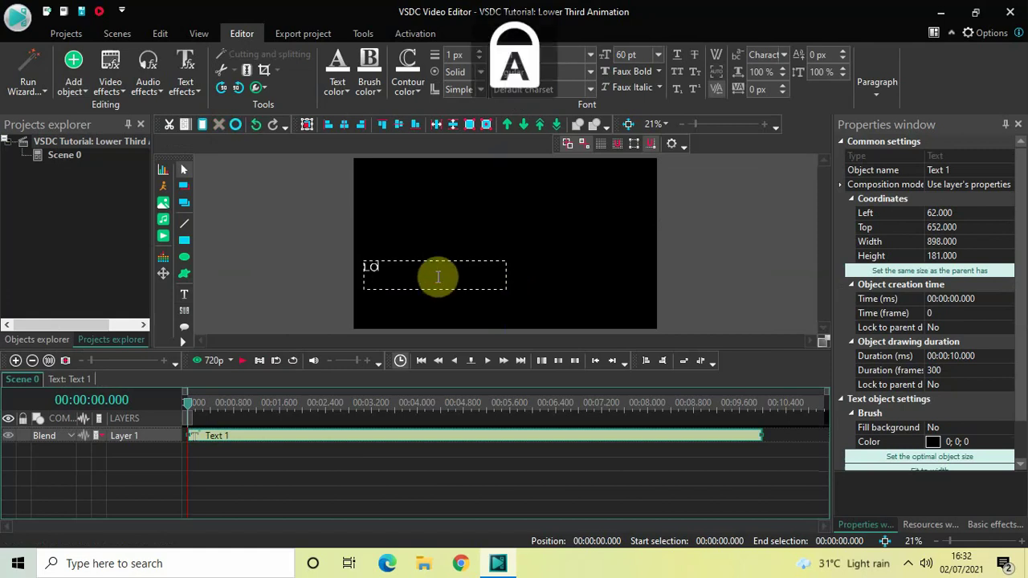
text(WER THIRD)
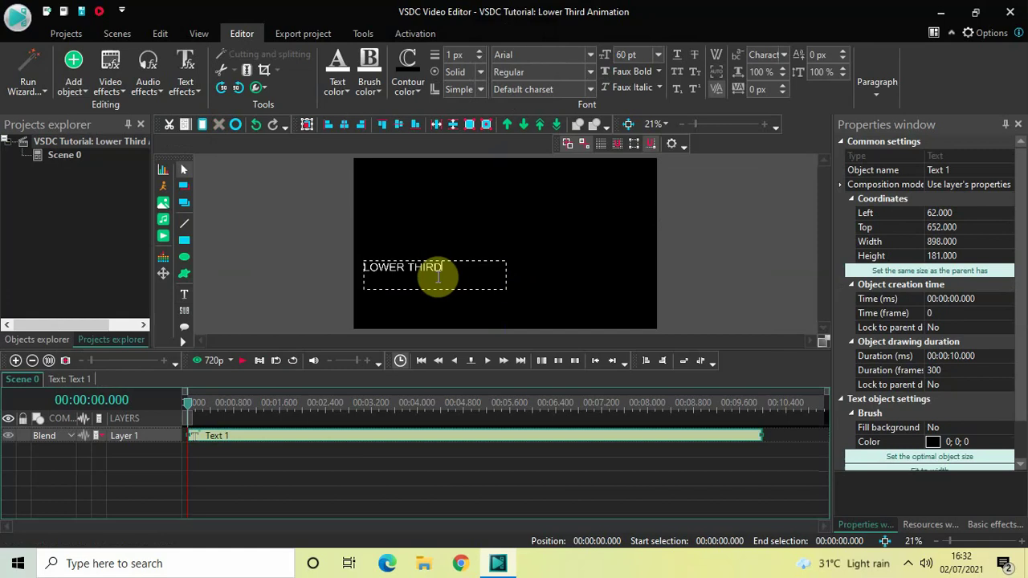
Set the whole LOWER THIRD text to the Montserrat Black font at 100 pt
key(ctrl+a)
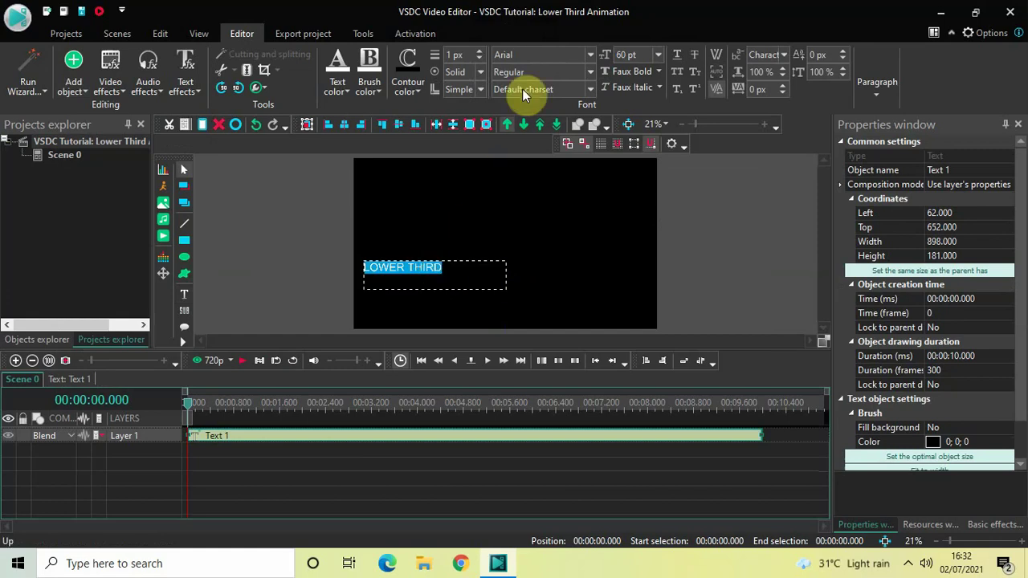
click(535, 56)
text(Montserrat Black)
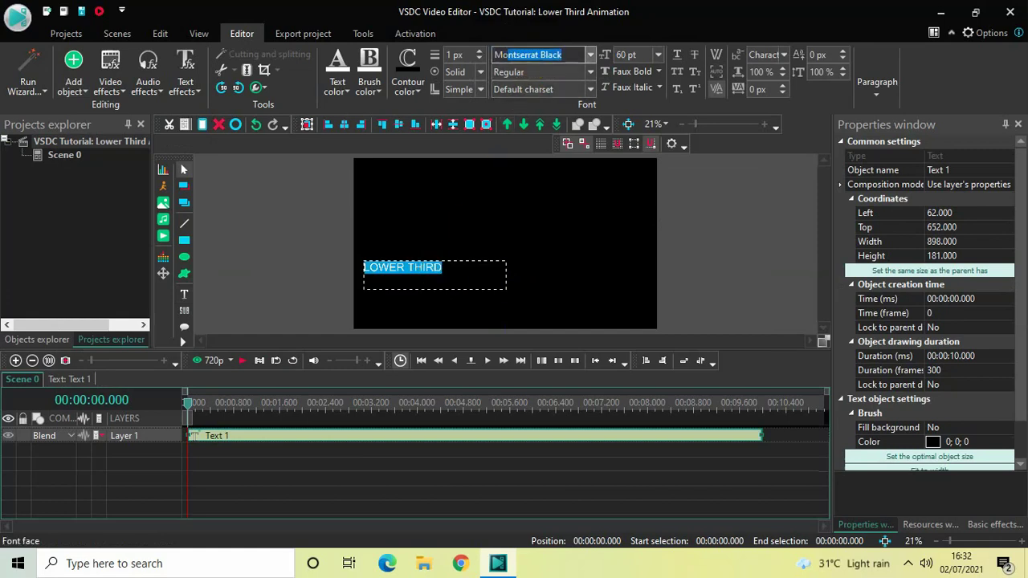
key(Return)
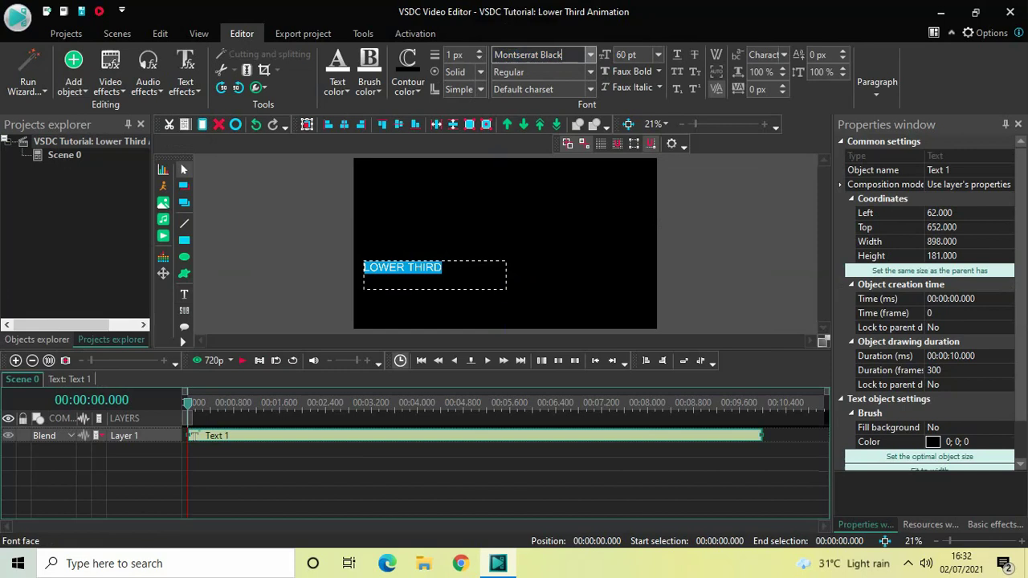
click(649, 51)
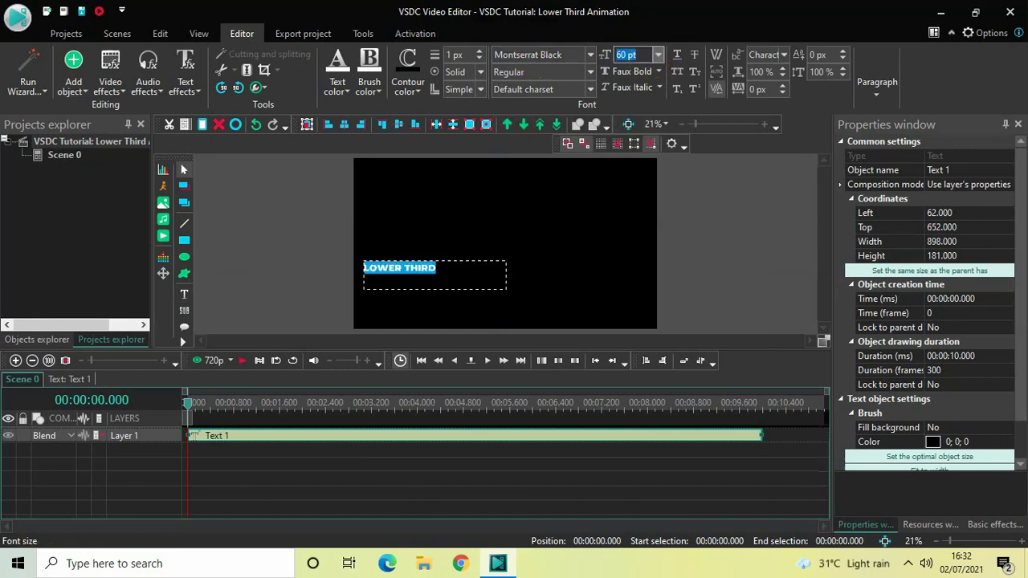
key(BackSpace)
text(100)
key(Return)
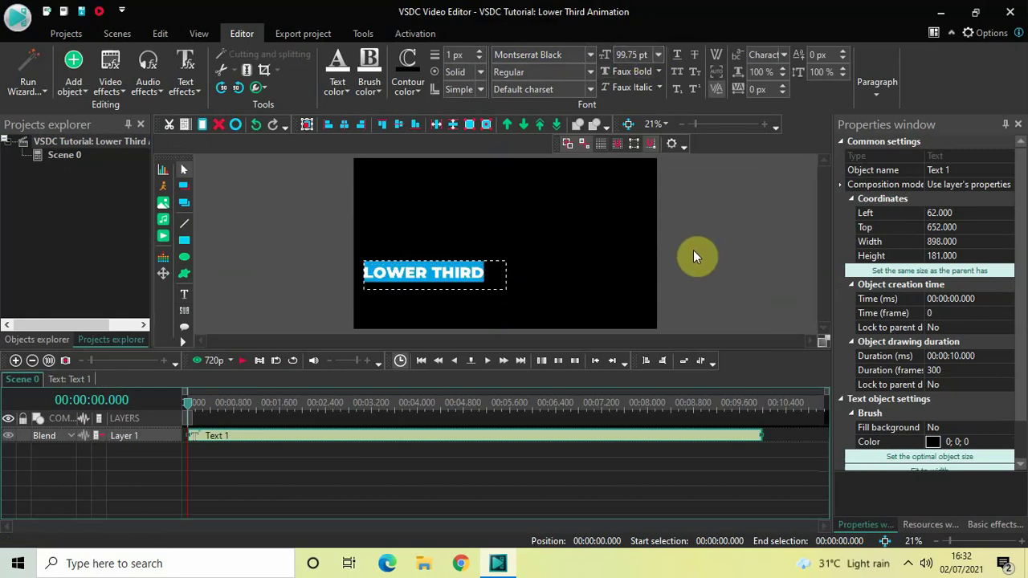
click(743, 265)
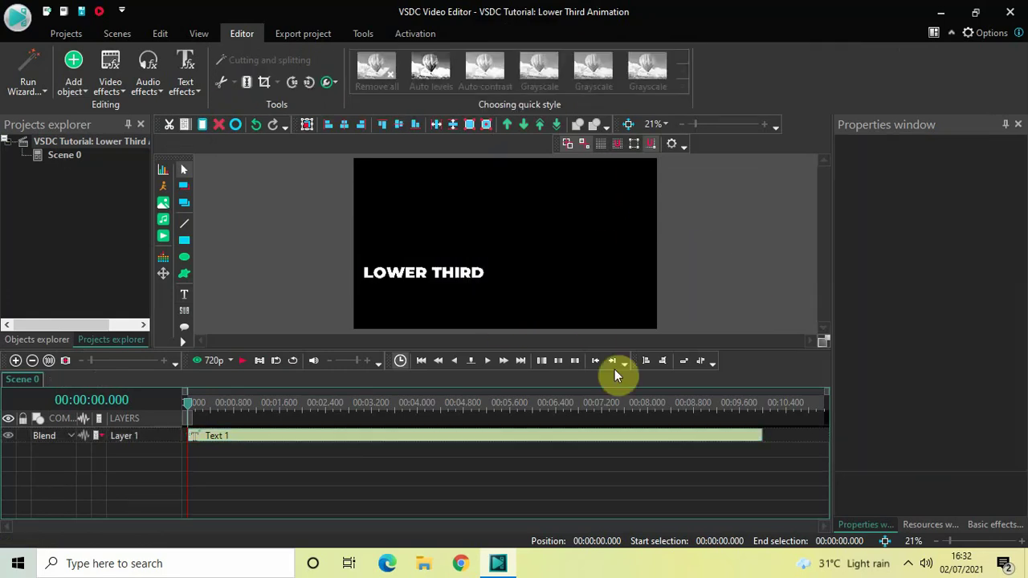
Shrink the LOWER THIRD text box from its lower edge to a height of about 148 px
click(526, 440)
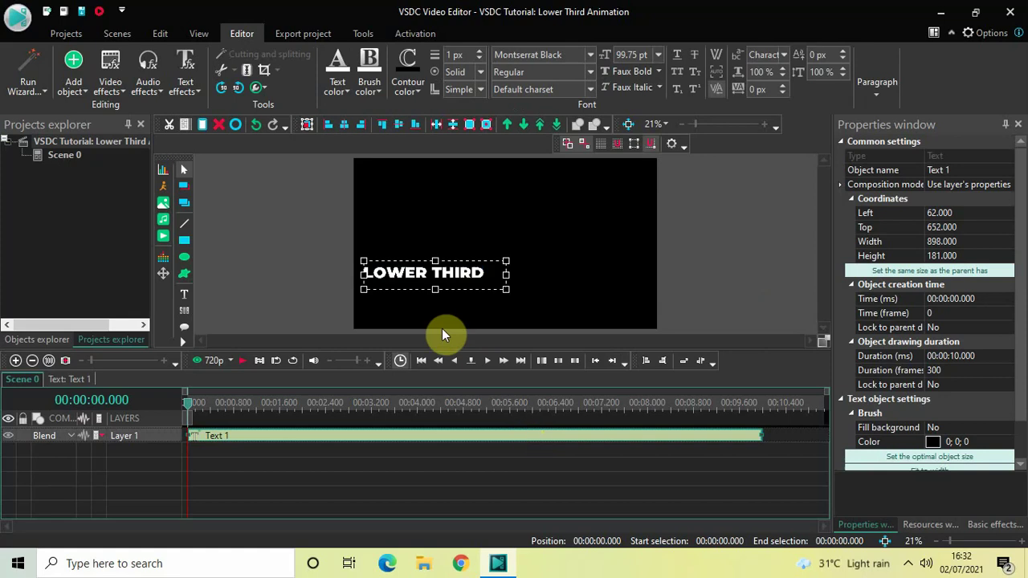
drag(434, 290, 435, 283)
click(717, 261)
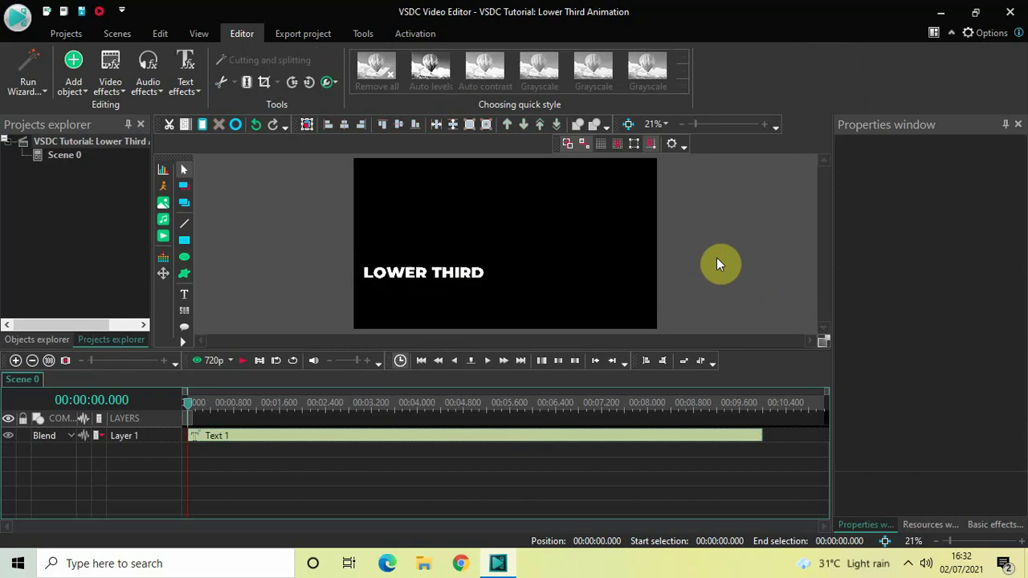
Set the drawing duration of the LOWER THIRD text object to 5 seconds
click(518, 444)
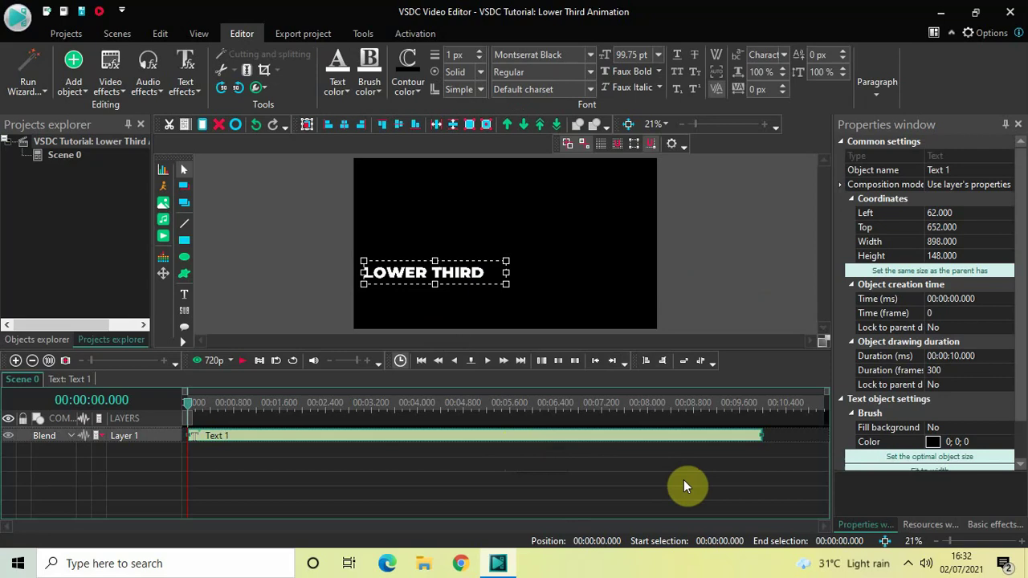
click(957, 361)
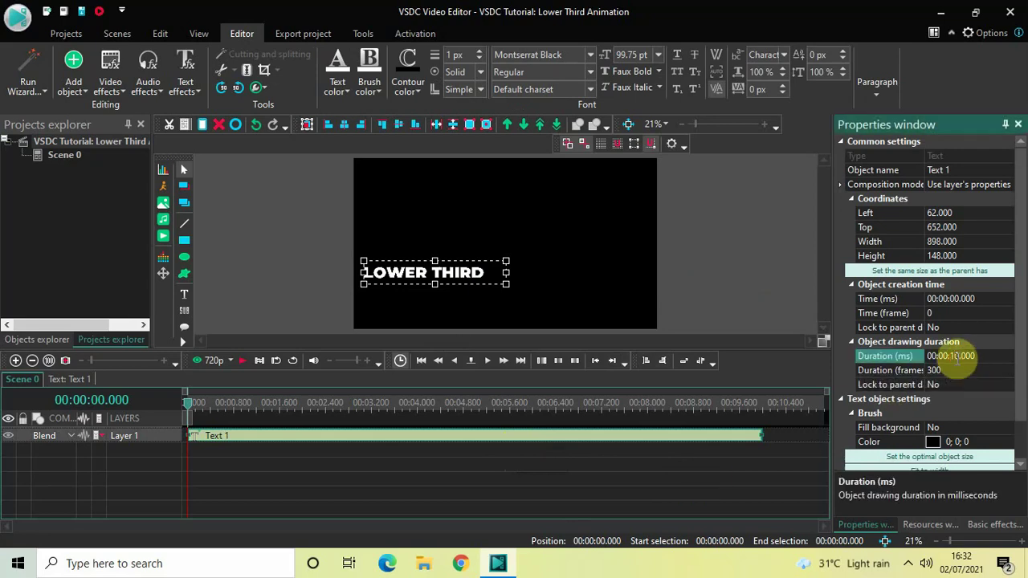
text(05)
key(Return)
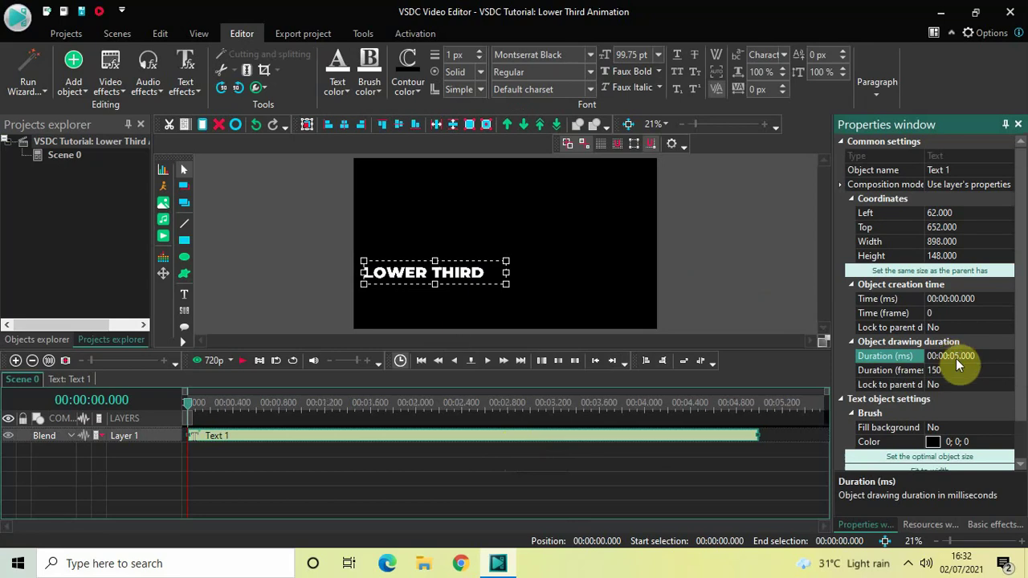
click(613, 494)
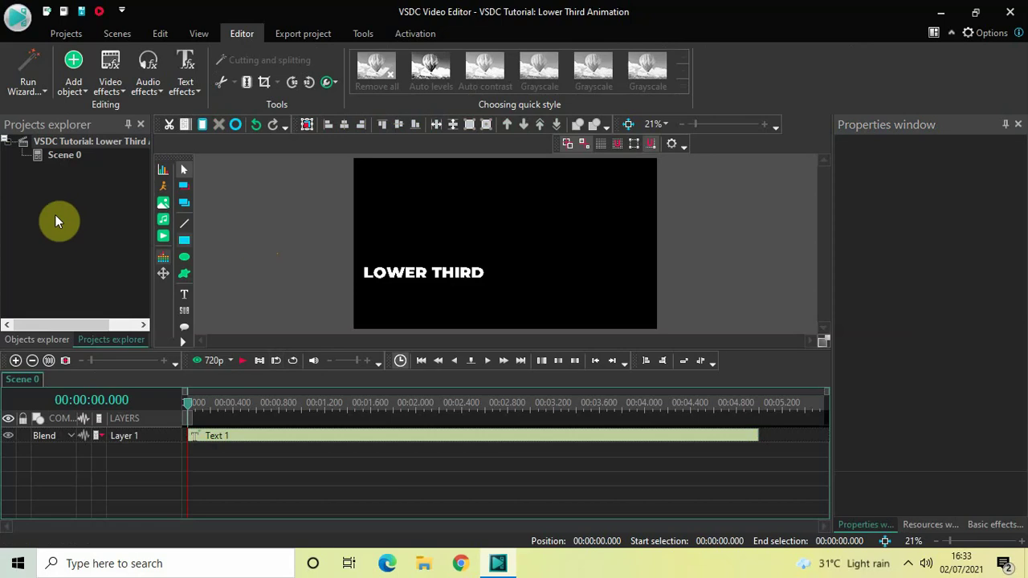
Add a second text object about 898 by 143 px directly below LOWER THIRD and enter TUTORIAL
click(79, 80)
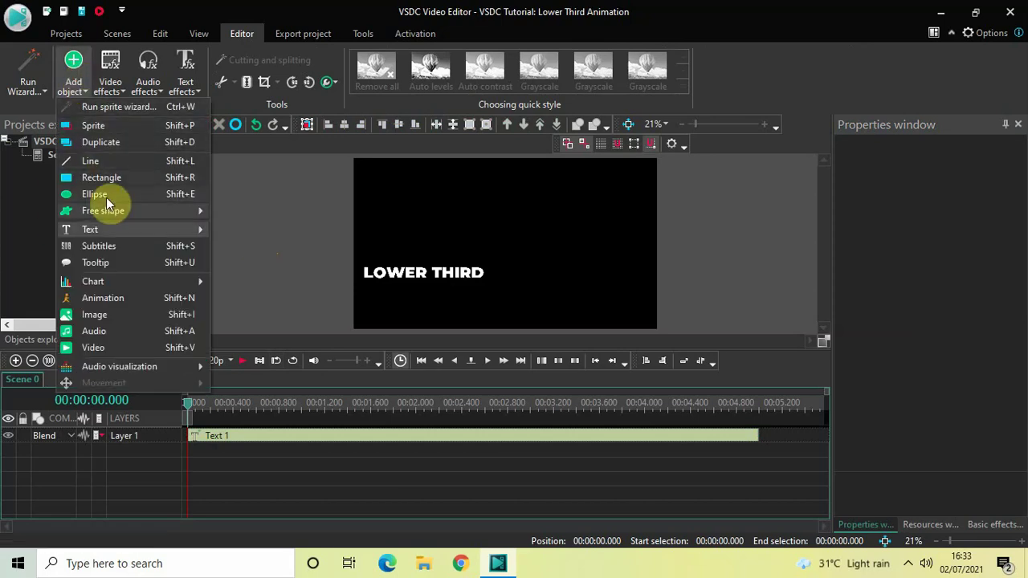
mouse_move(120, 232)
click(247, 232)
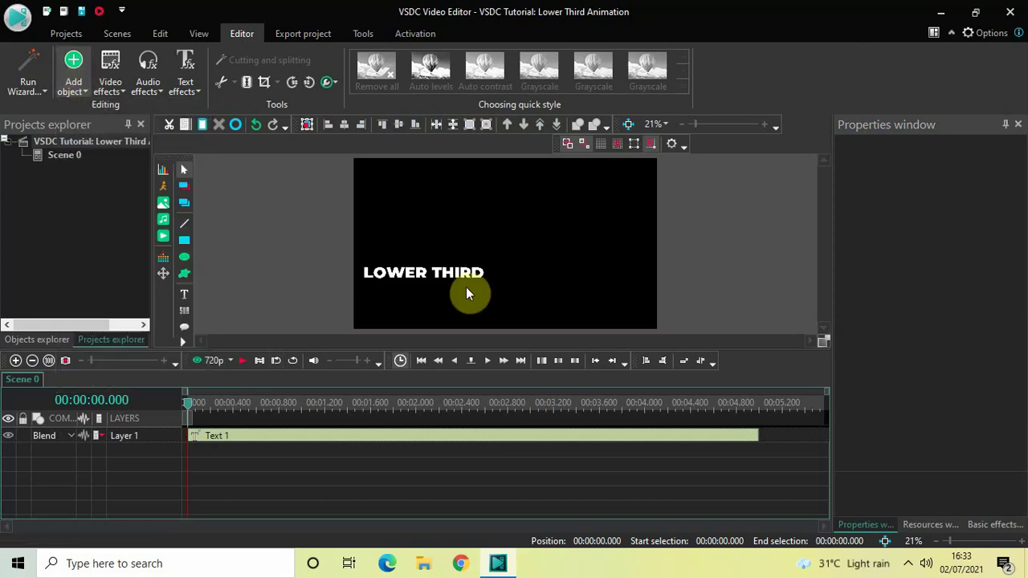
click(654, 353)
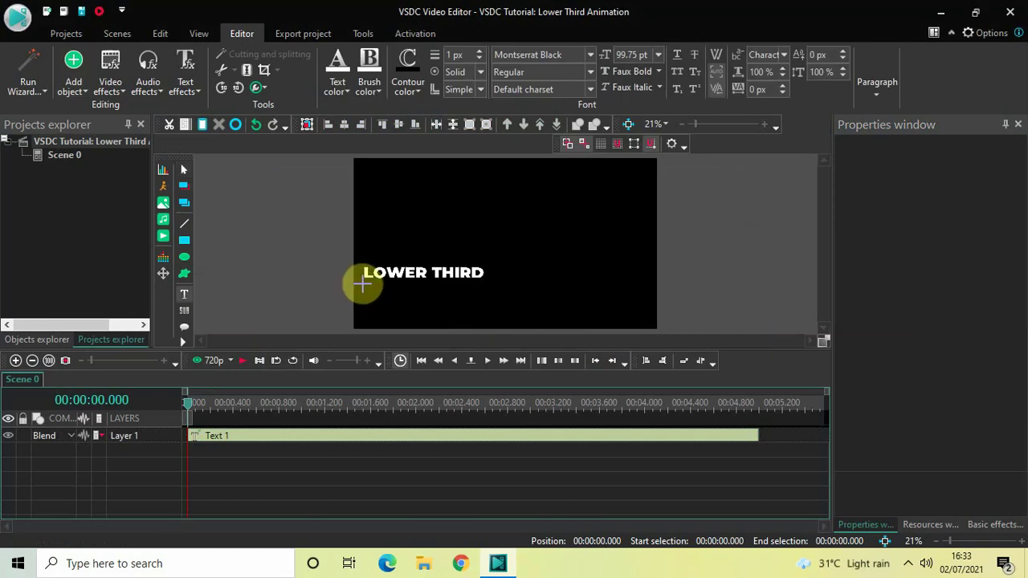
click(363, 282)
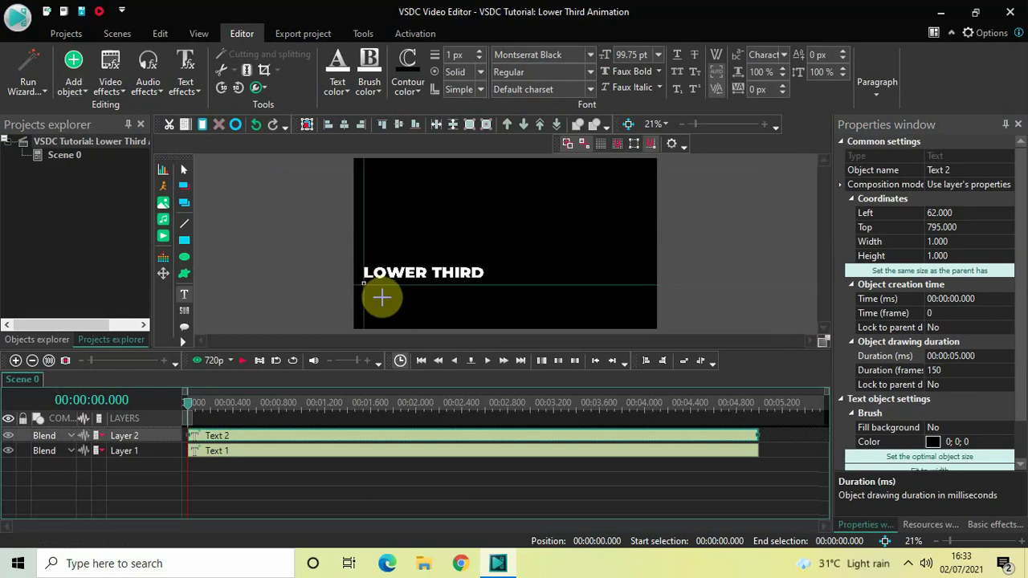
drag(405, 303, 506, 305)
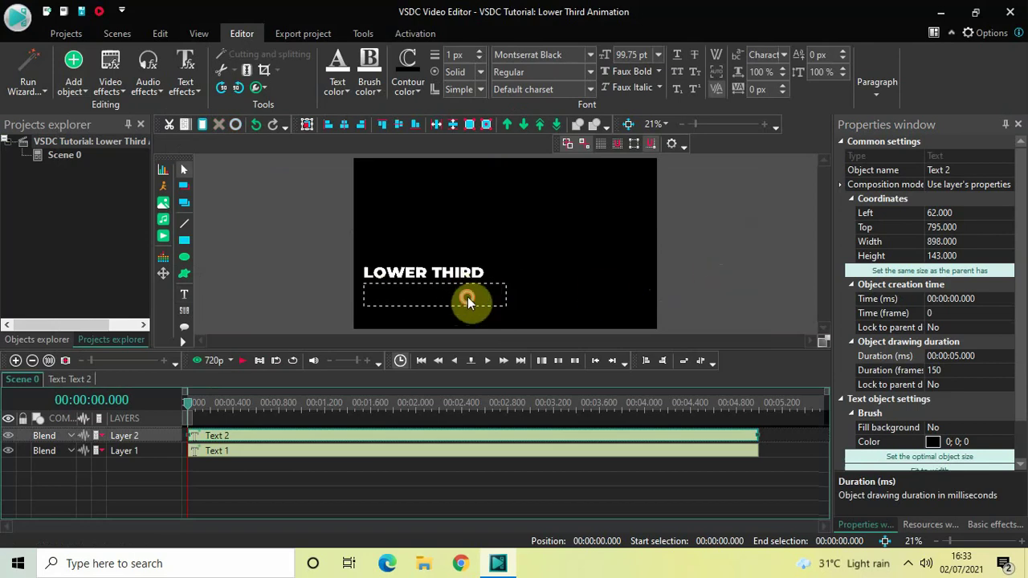
text(T)
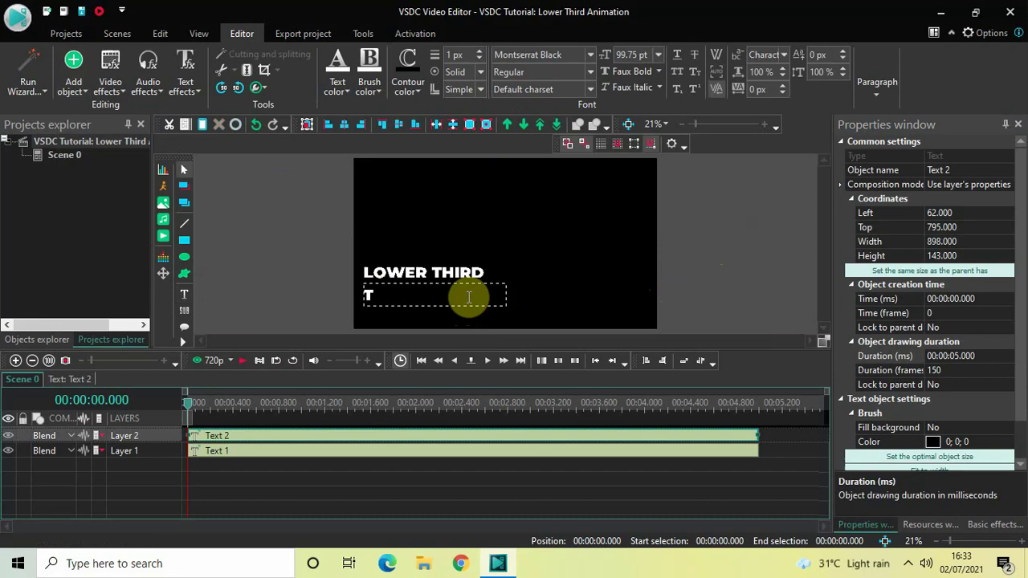
text(UTORIAL)
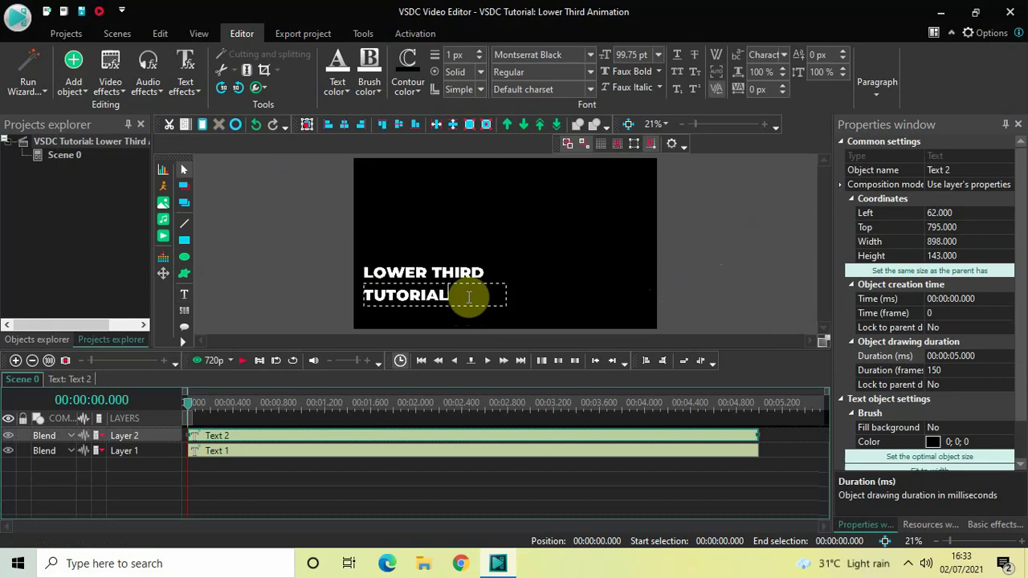
click(735, 282)
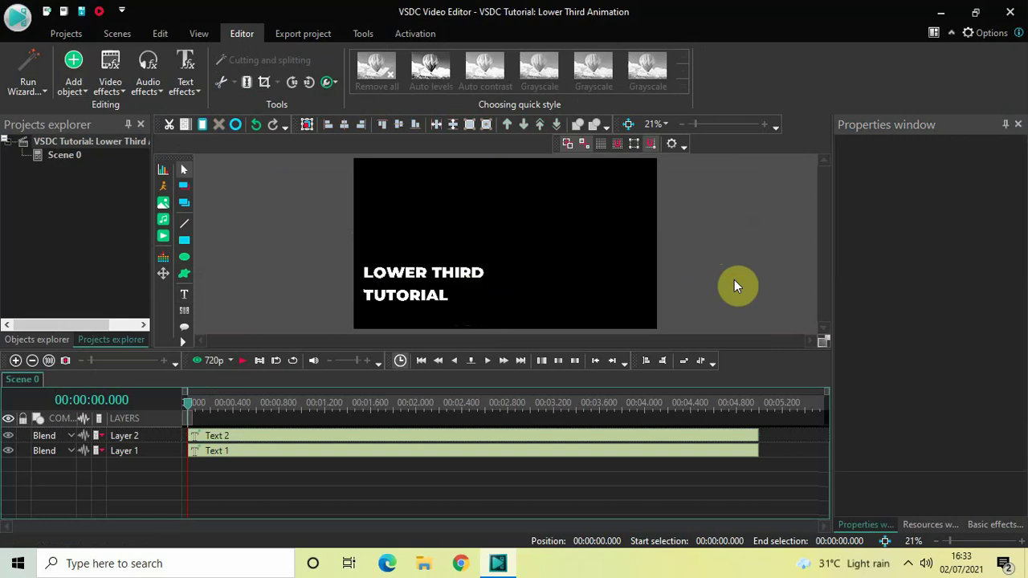
Extend the left edges of the LOWER THIRD and TUTORIAL text boxes to the frame's left edge, making both 960 px wide
click(448, 456)
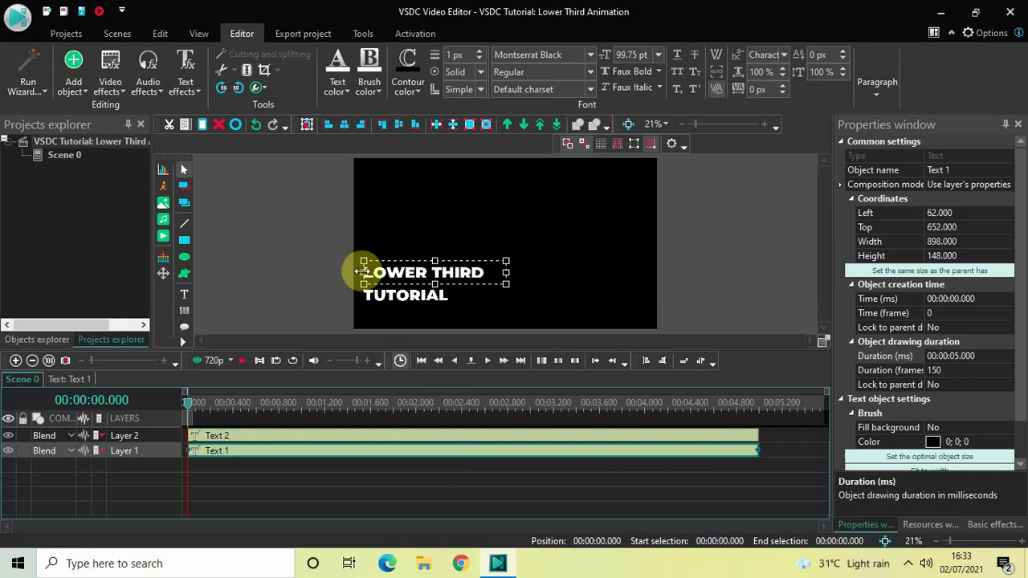
drag(363, 272, 354, 273)
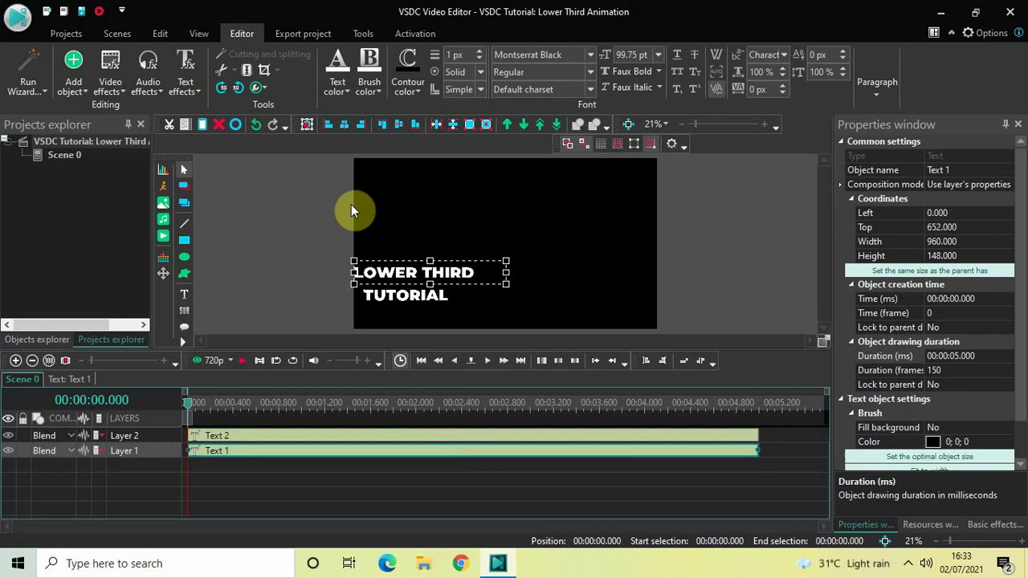
click(317, 287)
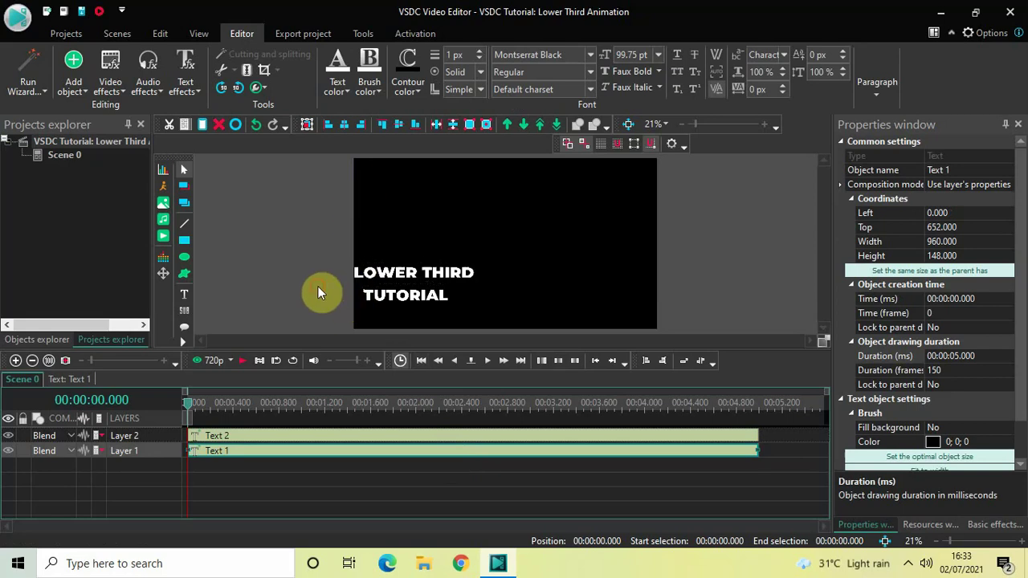
click(411, 295)
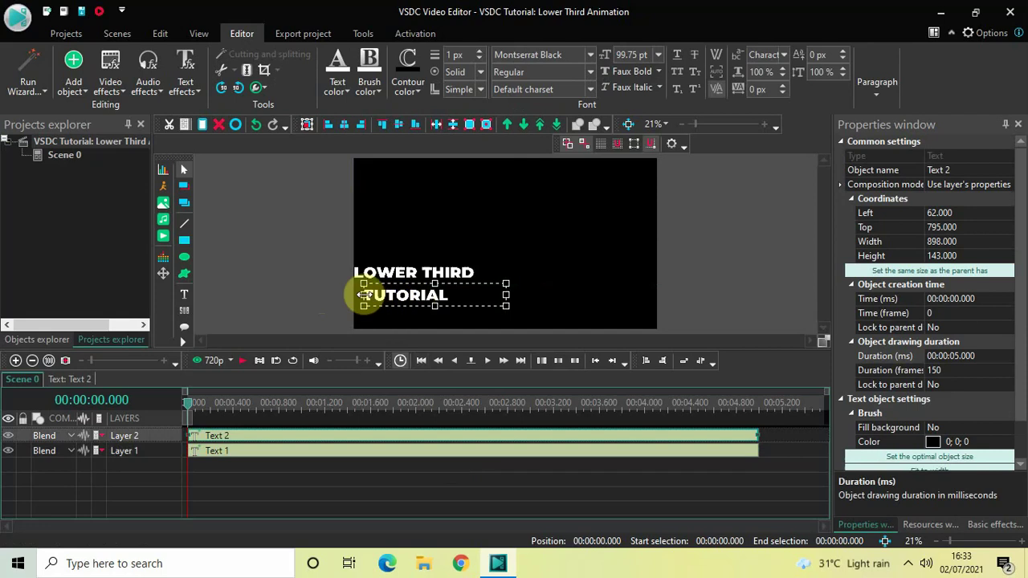
drag(361, 295, 351, 294)
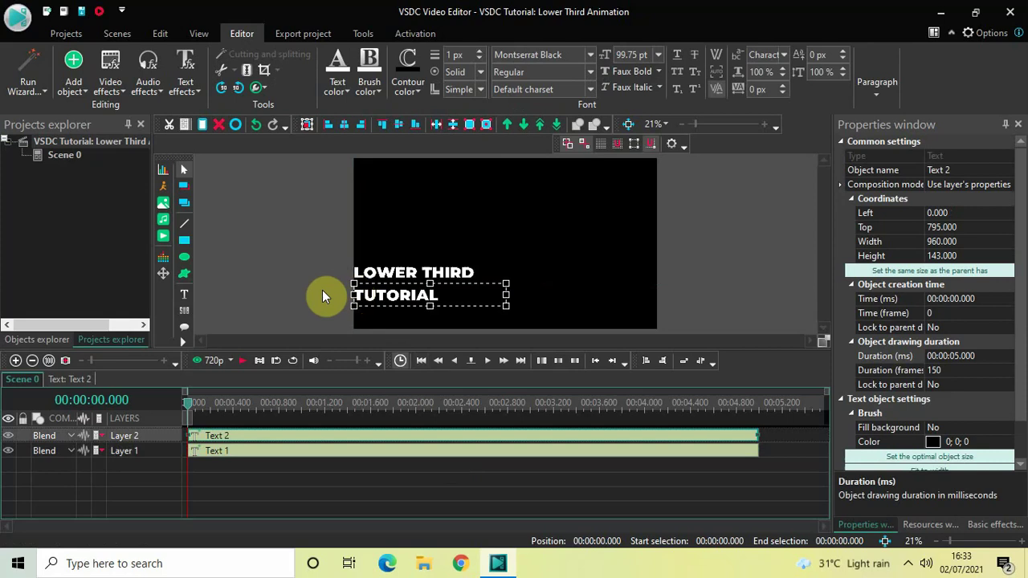
click(322, 290)
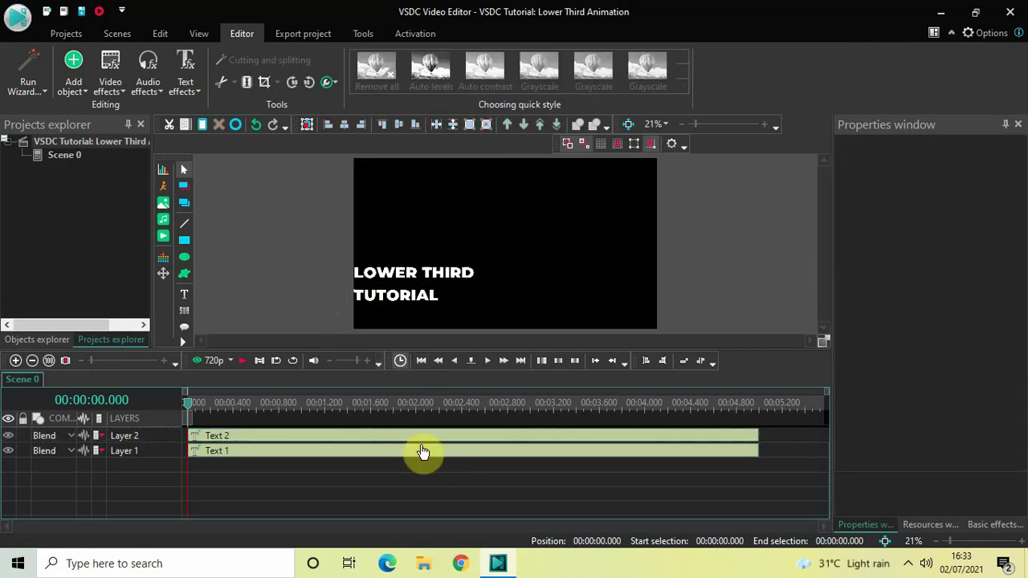
Centre the LOWER THIRD text horizontally within its text box
click(448, 451)
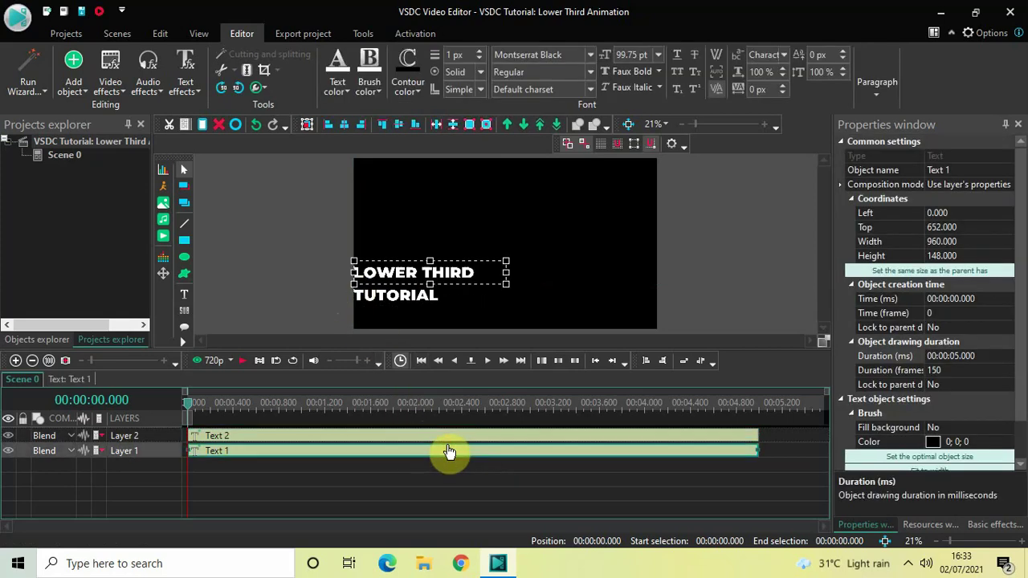
double_click(486, 272)
key(ctrl+a)
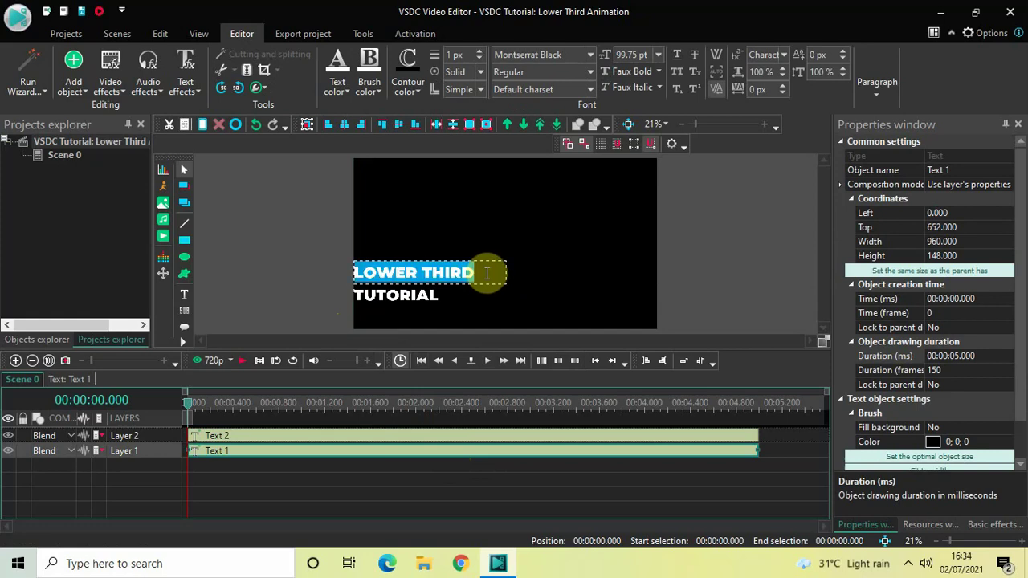
click(888, 83)
click(859, 120)
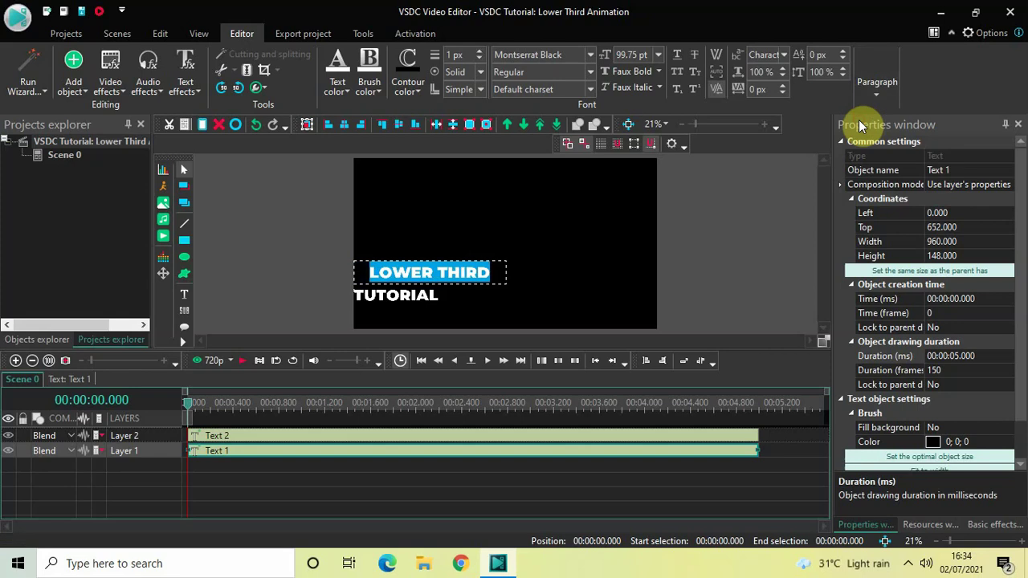
Centre the TUTORIAL text horizontally within its text box
click(774, 247)
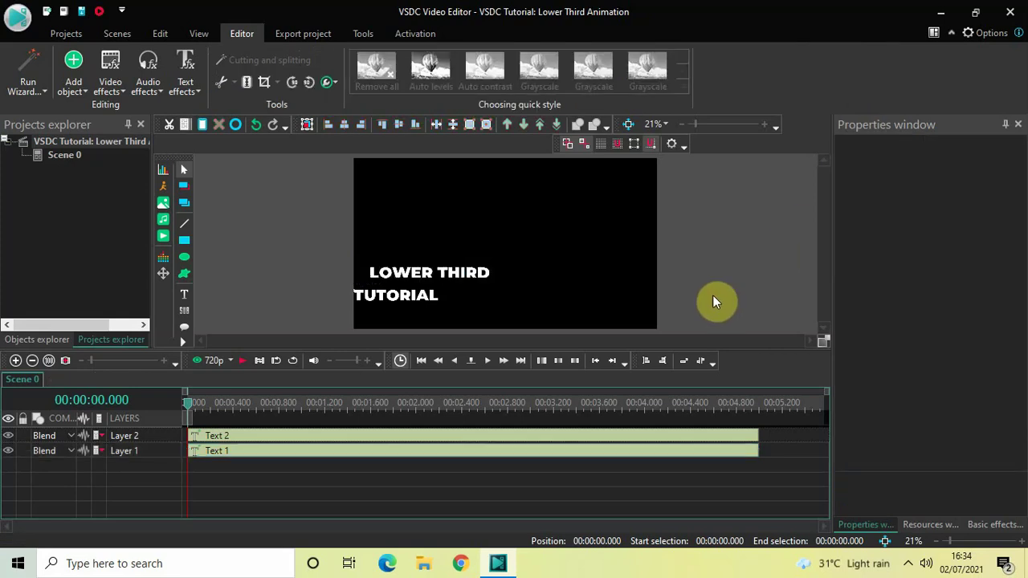
click(506, 437)
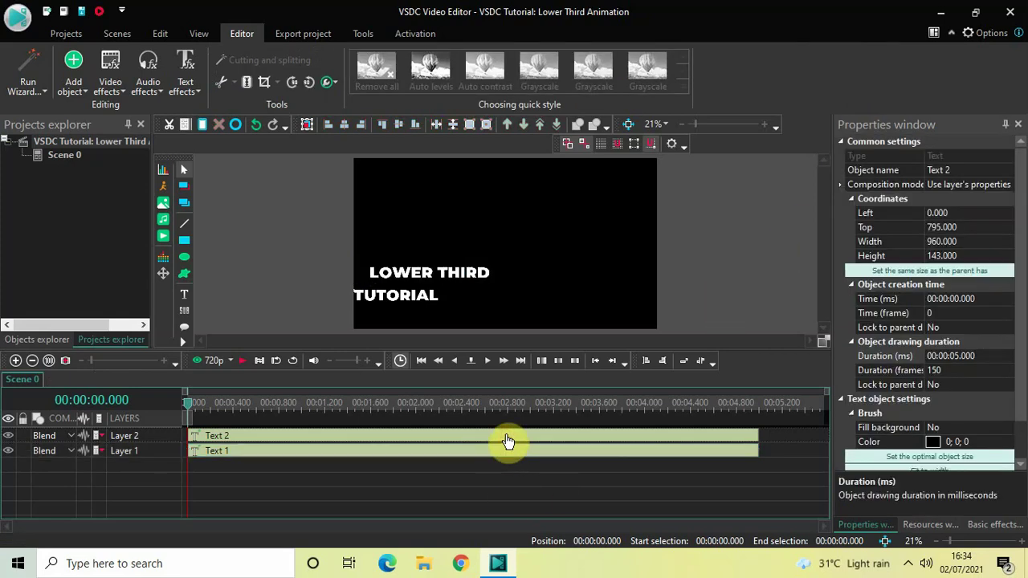
double_click(453, 300)
key(ctrl+a)
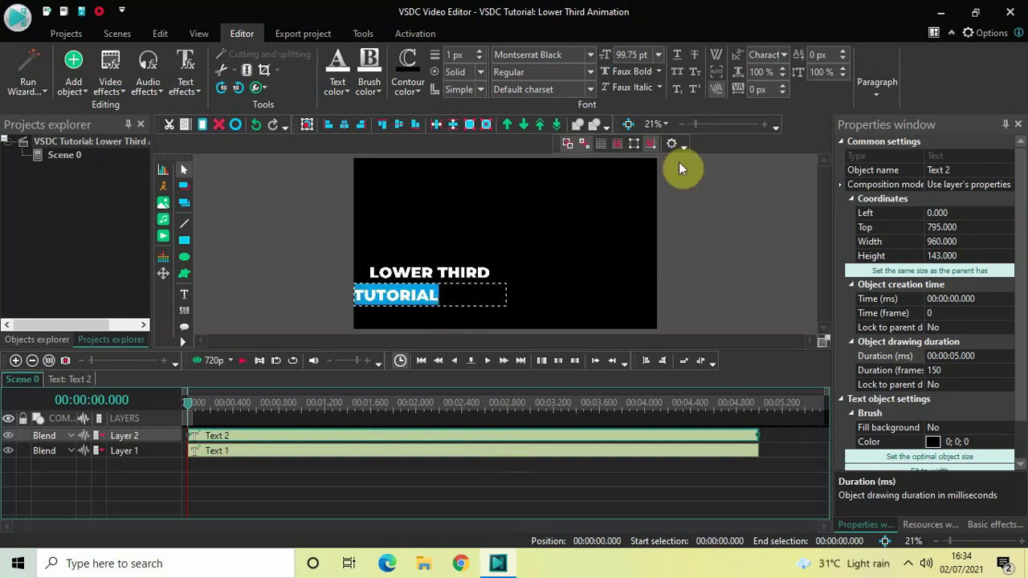
click(876, 92)
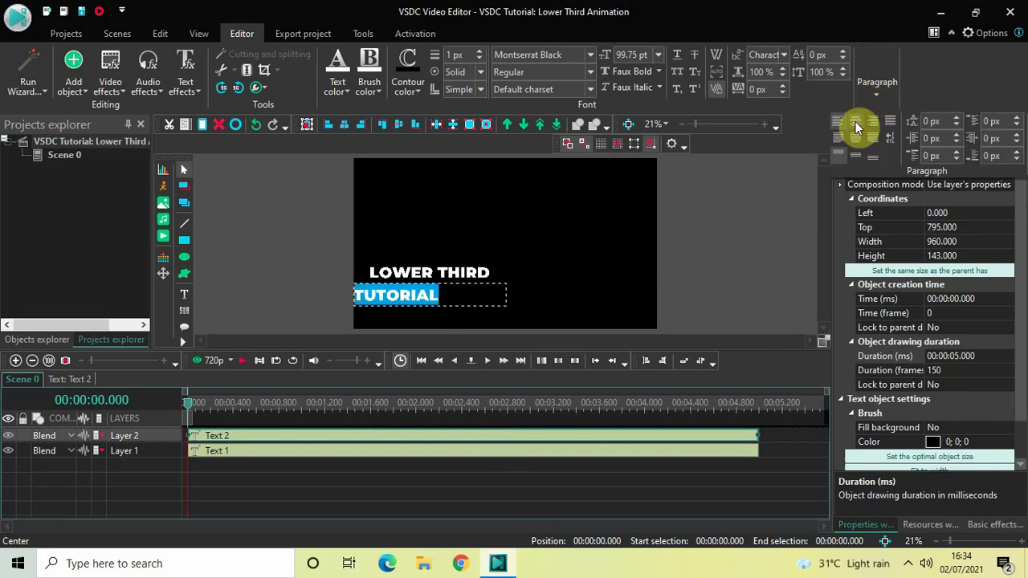
click(856, 122)
click(720, 277)
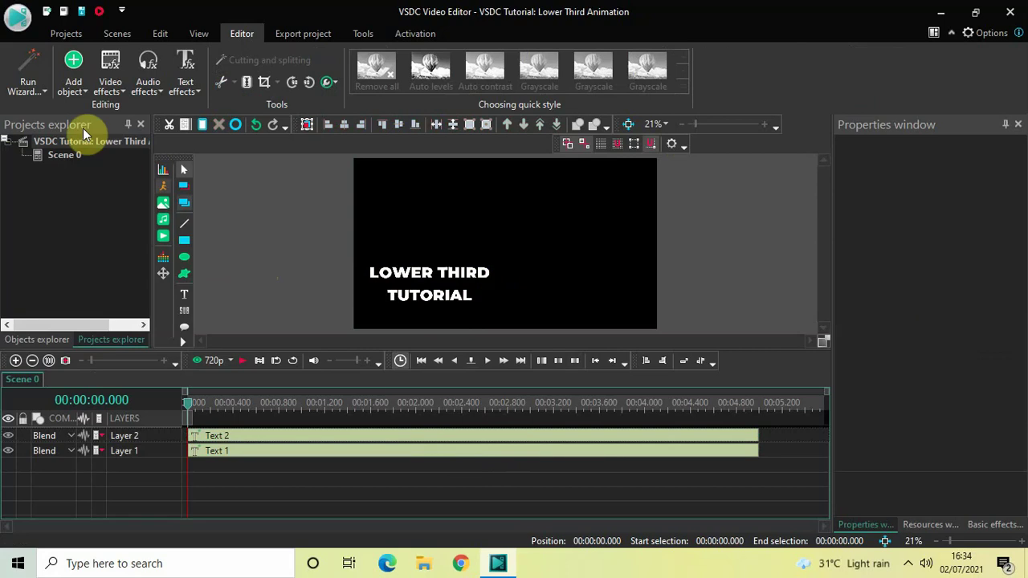
Add a line object from the cursor position and draw it horizontally between LOWER THIRD and TUTORIAL, about 843 px long
click(73, 77)
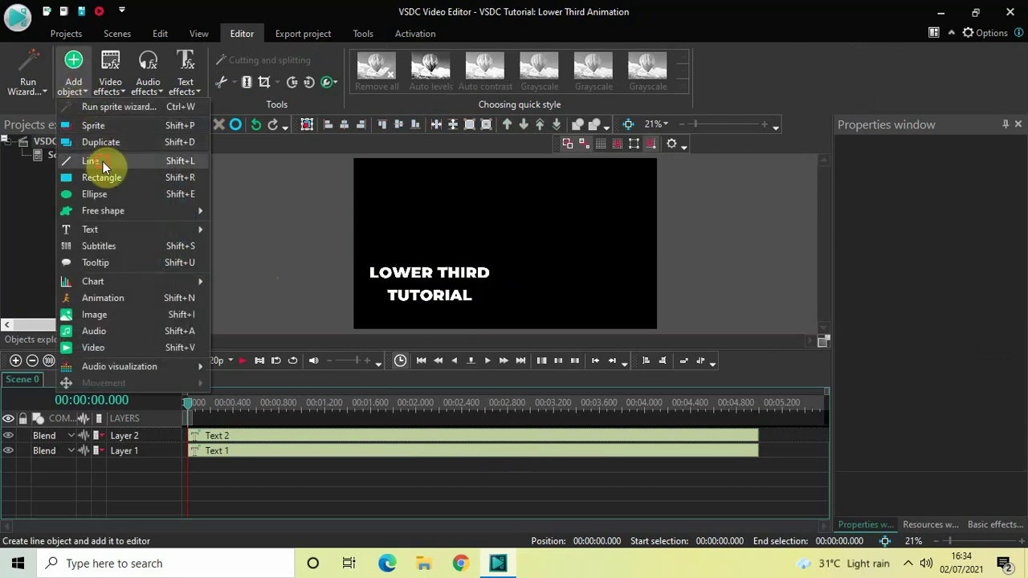
click(103, 161)
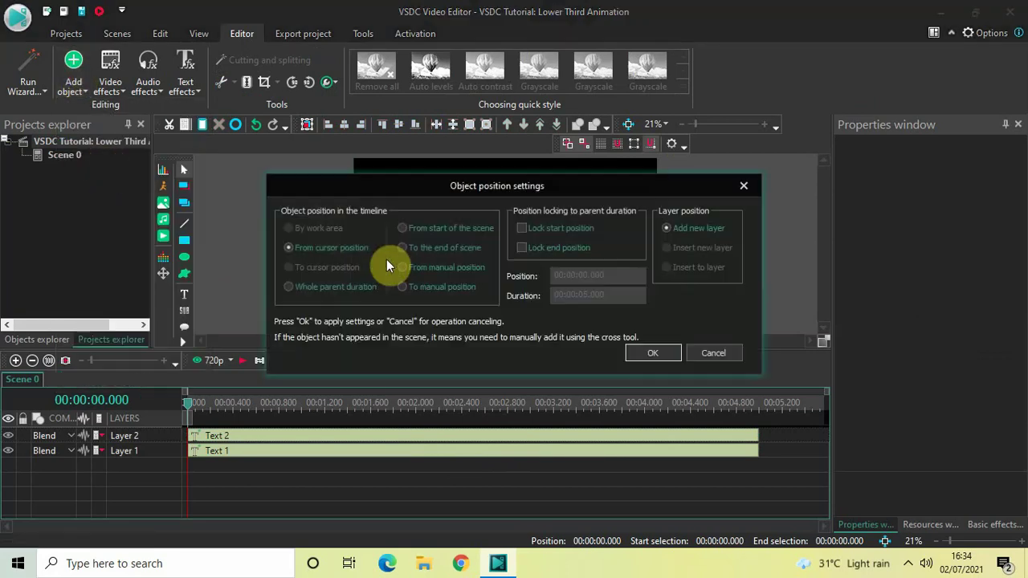
click(653, 354)
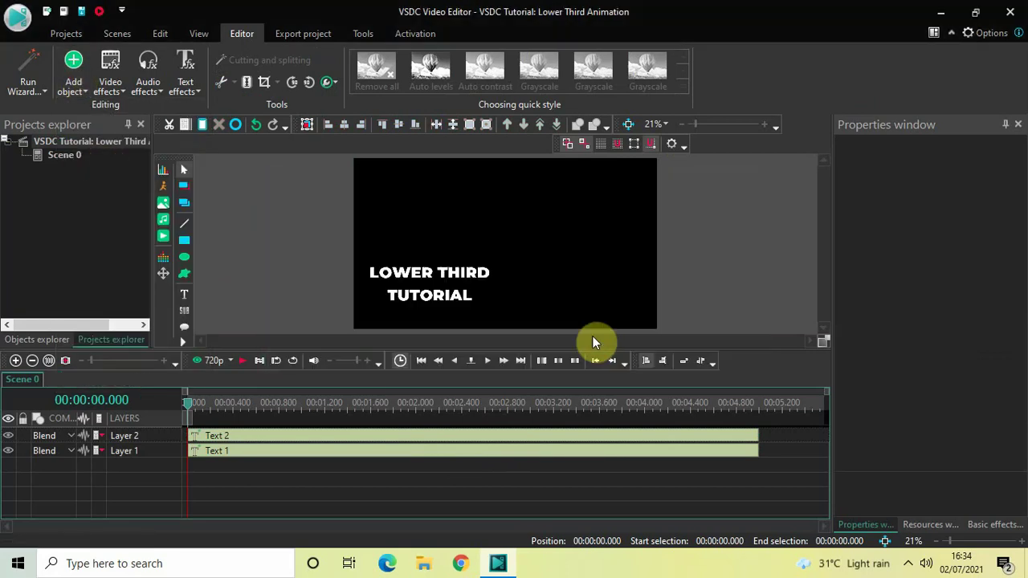
click(363, 280)
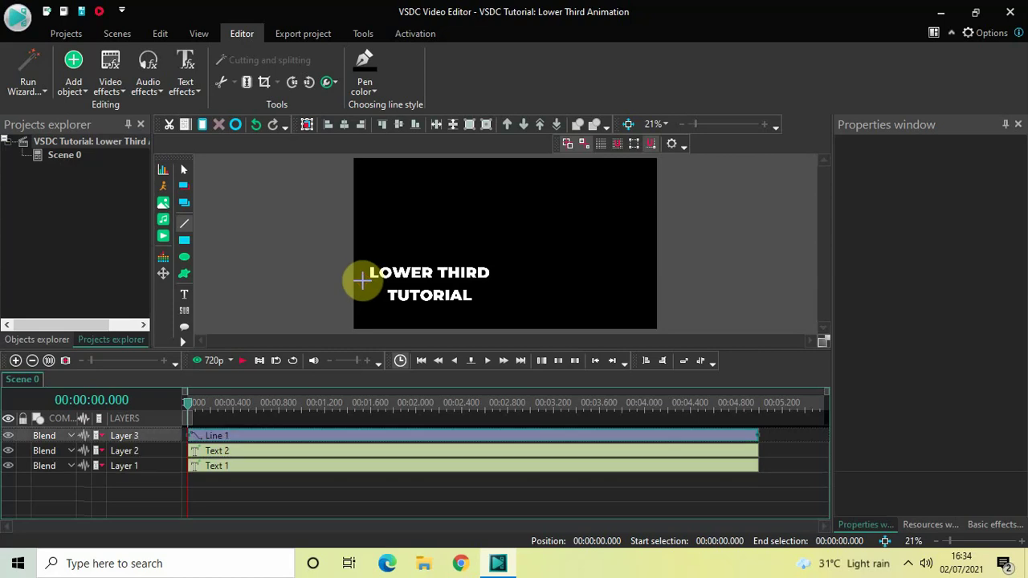
drag(443, 278, 496, 280)
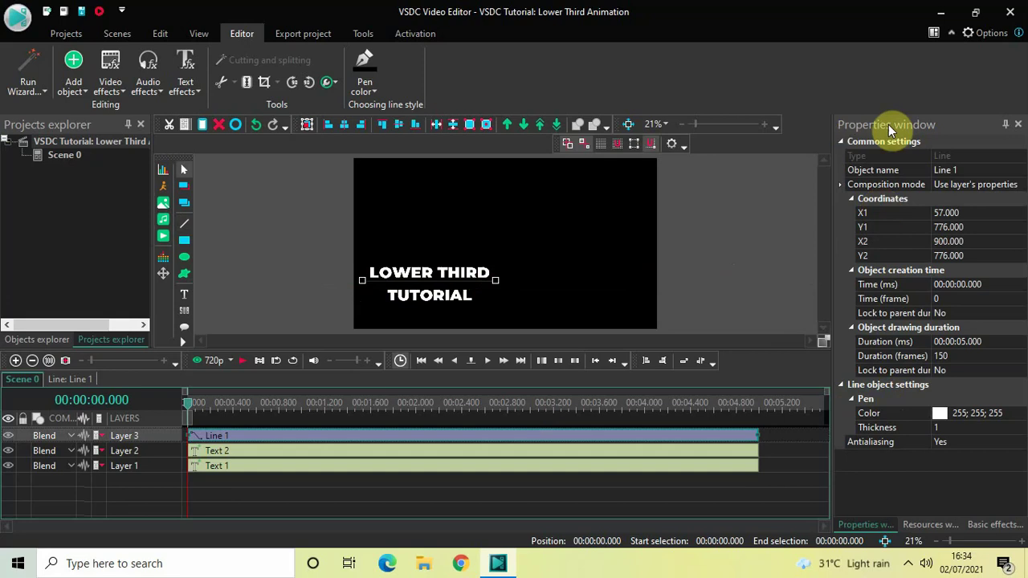
Set the thickness of the line between the two texts to 15
click(959, 429)
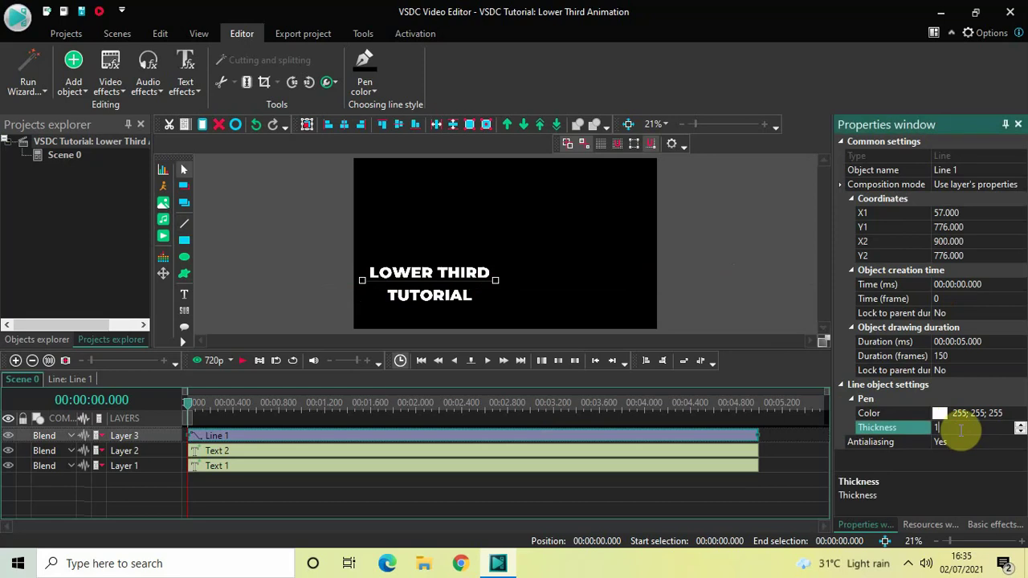
text(5)
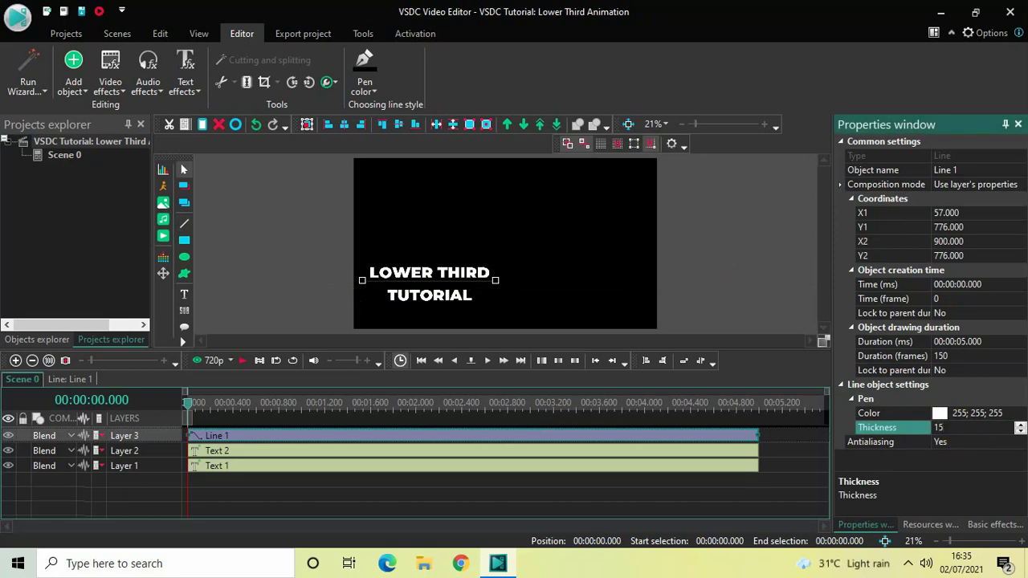
key(Return)
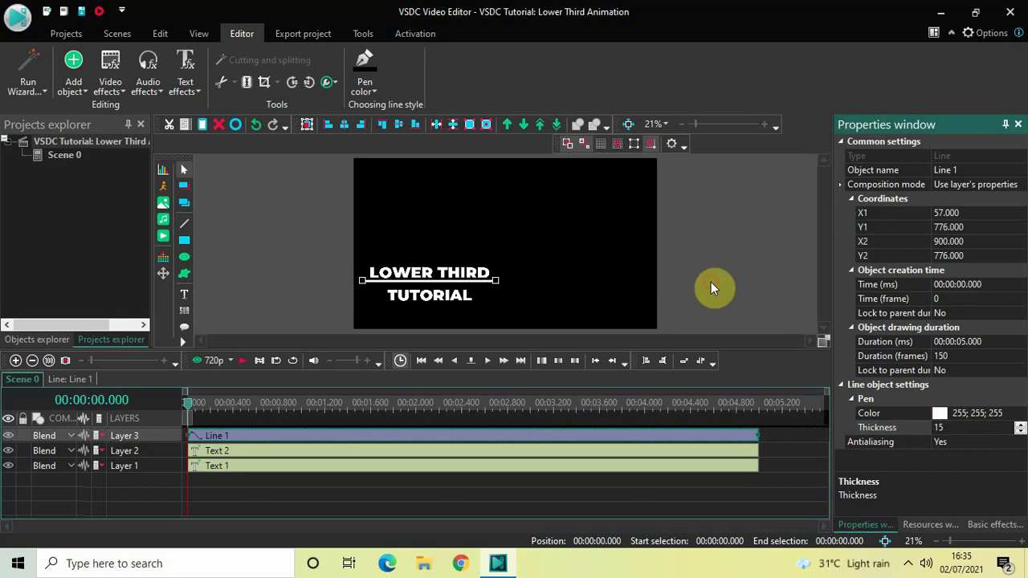
click(711, 282)
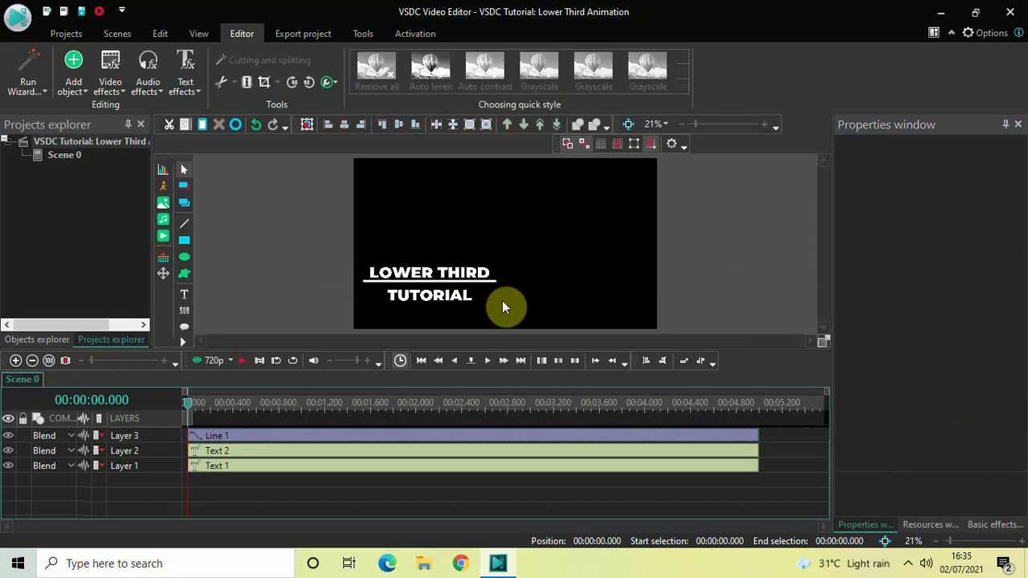
Move the line down to Y 795, midway between LOWER THIRD and TUTORIAL
click(445, 281)
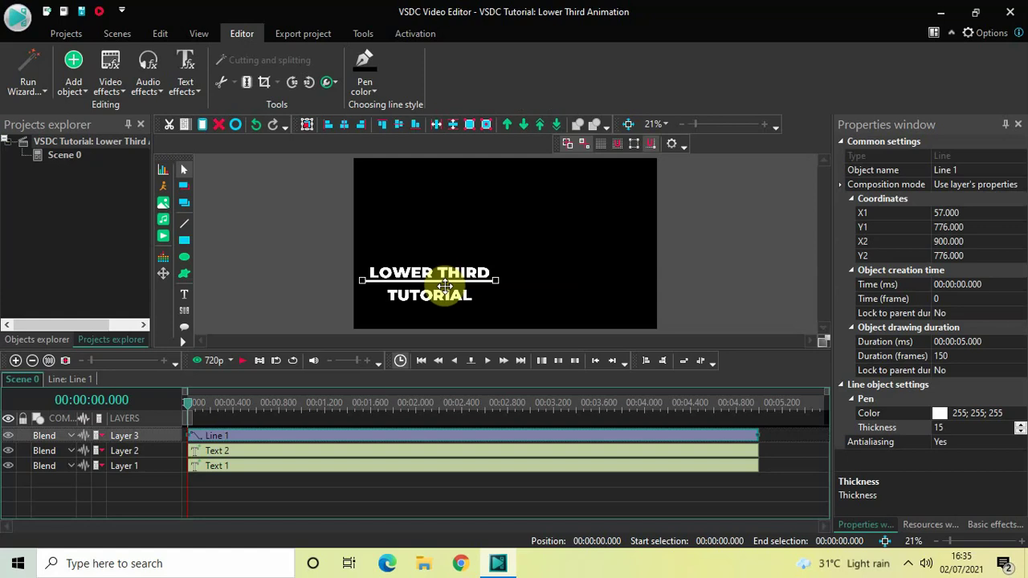
drag(445, 286, 445, 283)
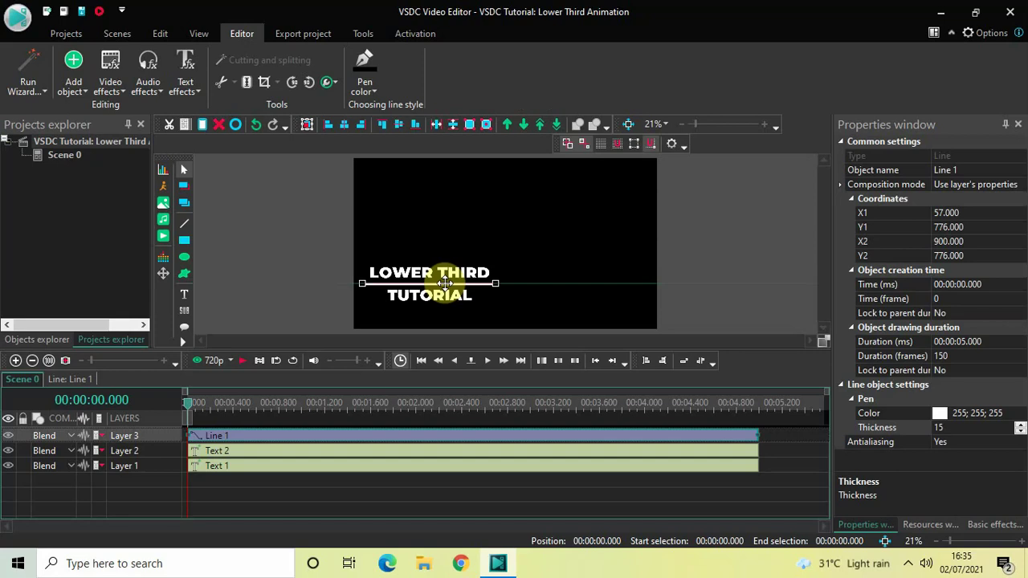
click(292, 293)
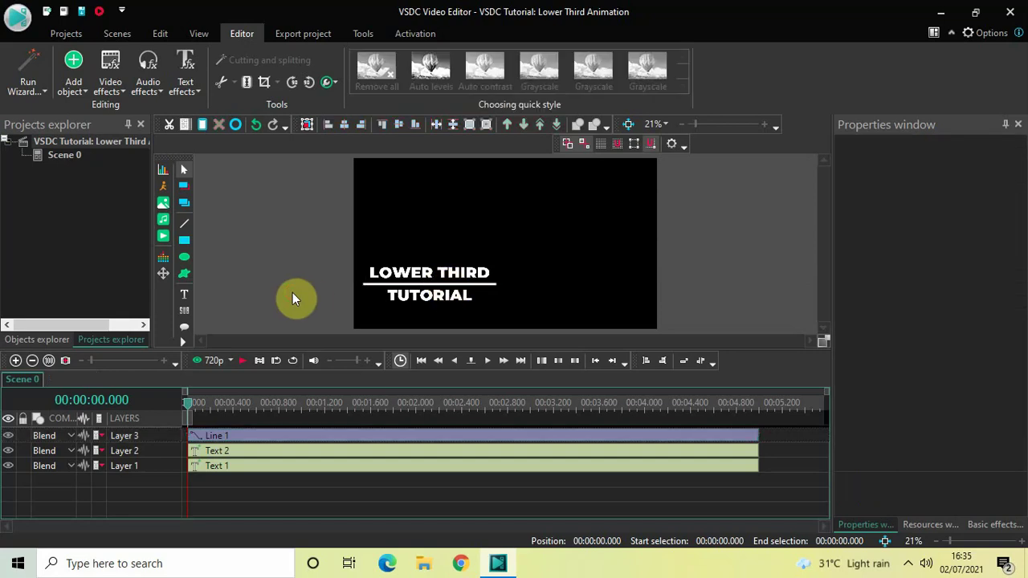
Set the creation time of the TUTORIAL text object to 0.25 seconds
click(282, 471)
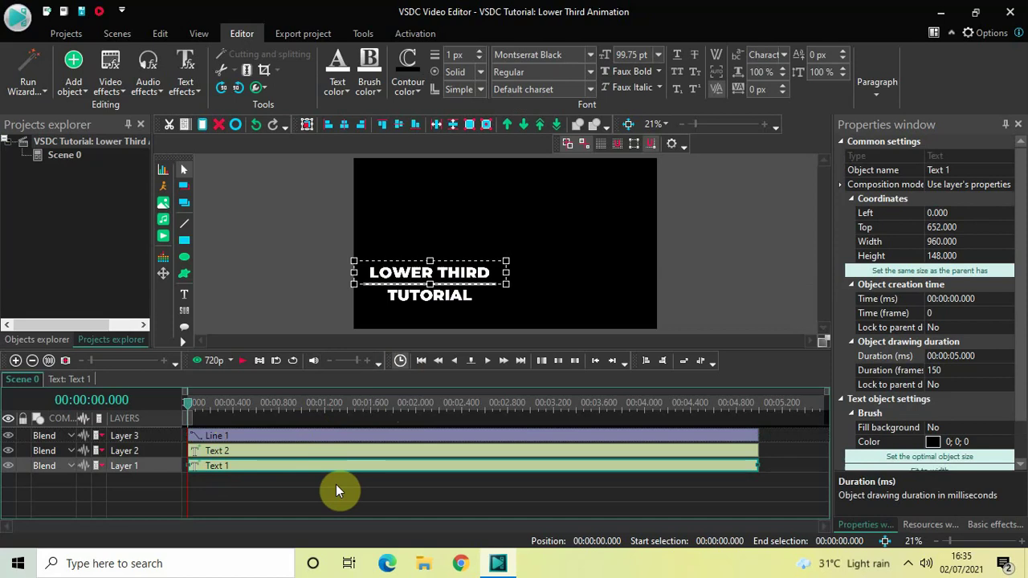
click(329, 452)
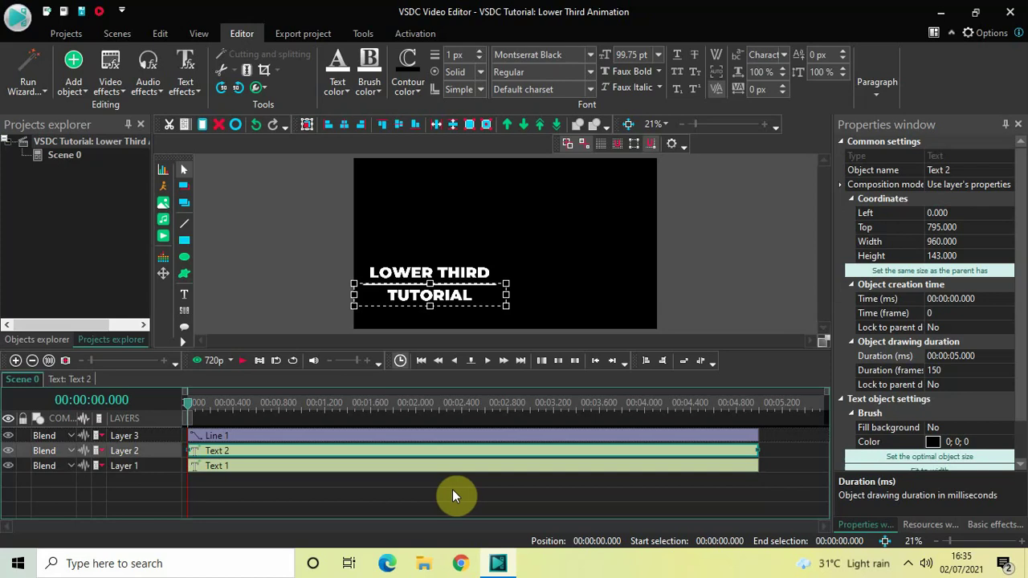
click(994, 298)
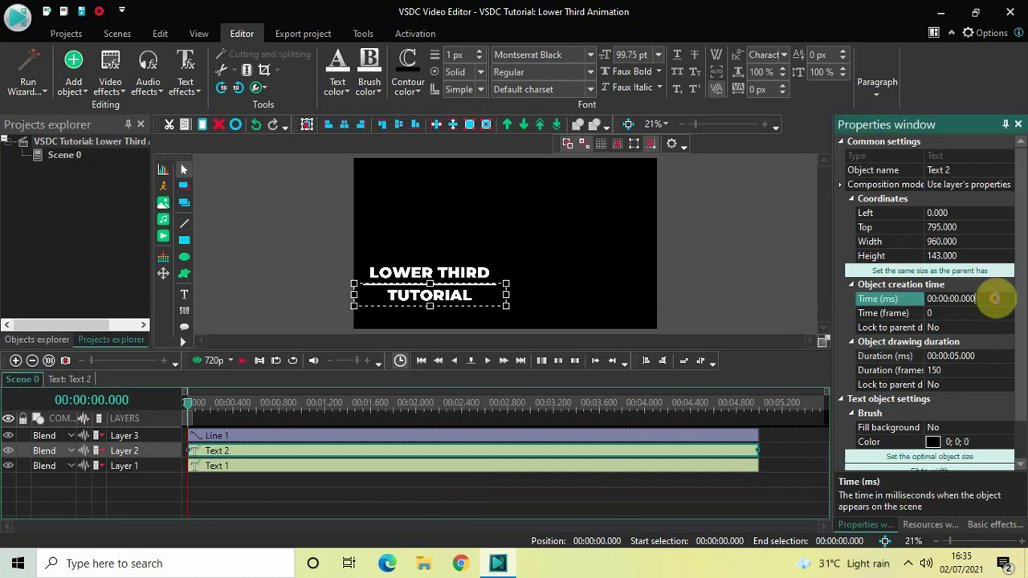
key(BackSpace)
key(BackSpace)
key(BackSpace)
text(25)
click(896, 300)
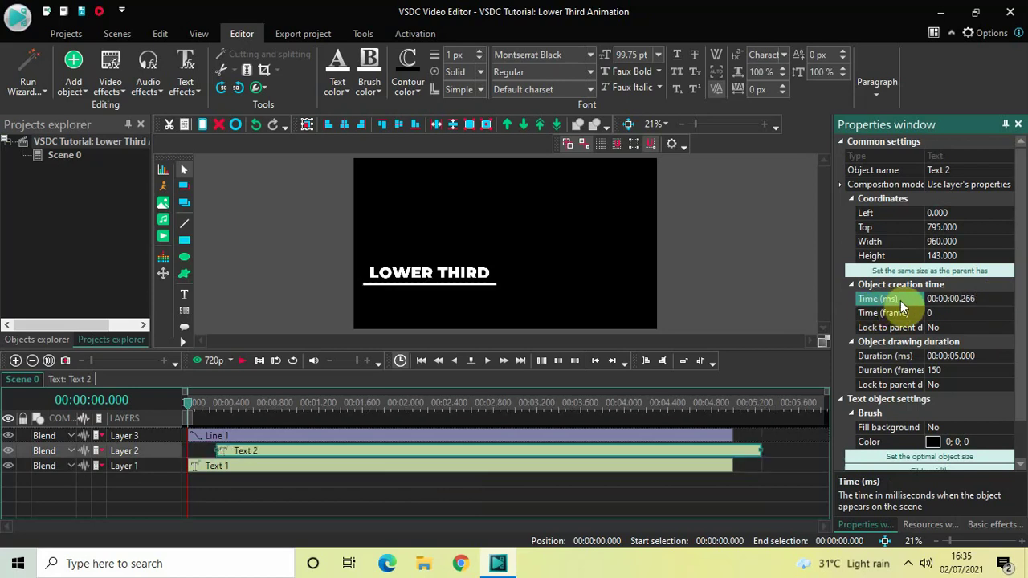
Set the creation time of the line object to 0.5 seconds (00:00:00.500)
click(551, 439)
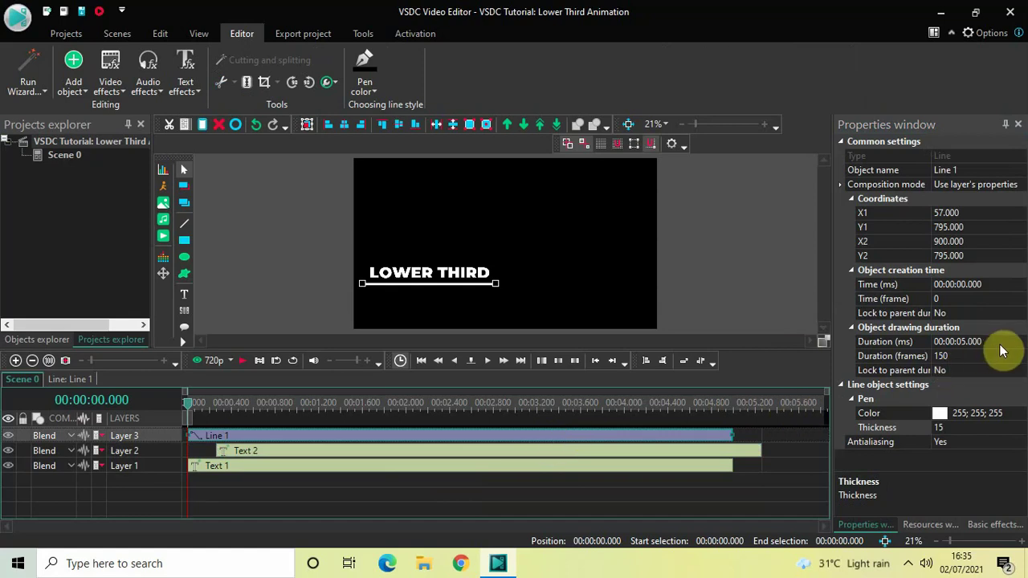
click(994, 286)
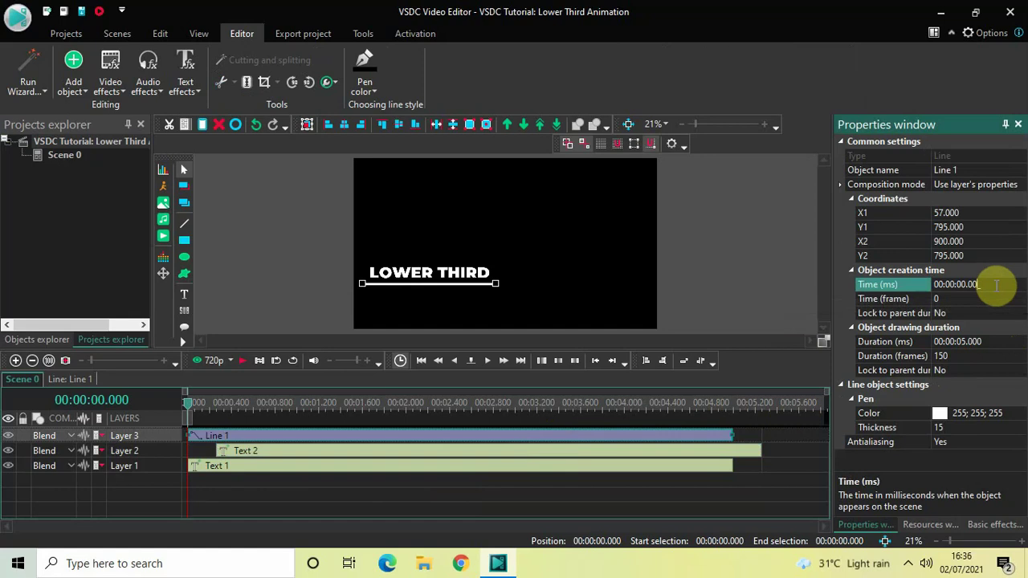
key(BackSpace)
key(BackSpace)
key(Return)
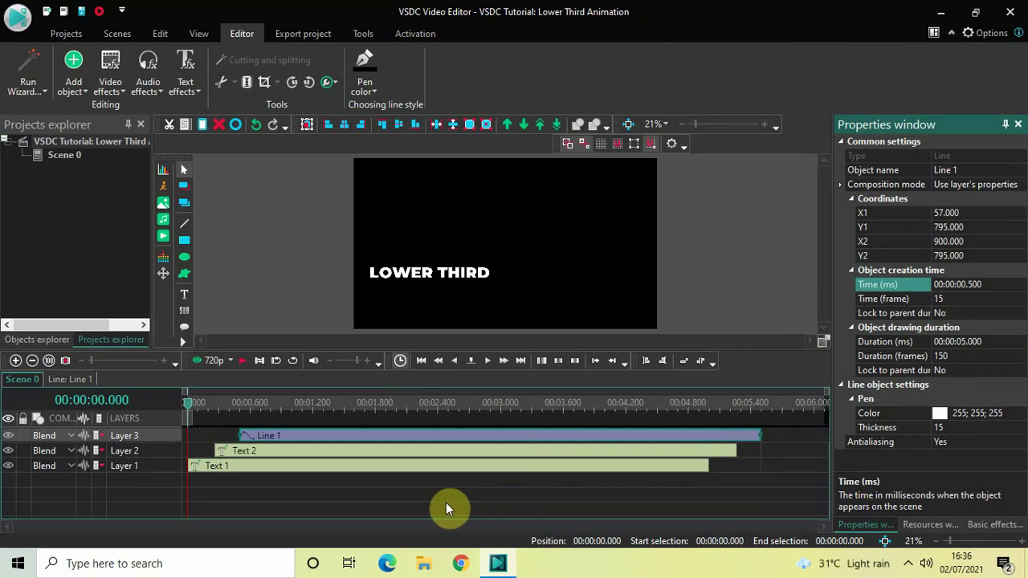
Add a Push transition inside the LOWER THIRD text object and move it to the start of that object's timeline
double_click(395, 466)
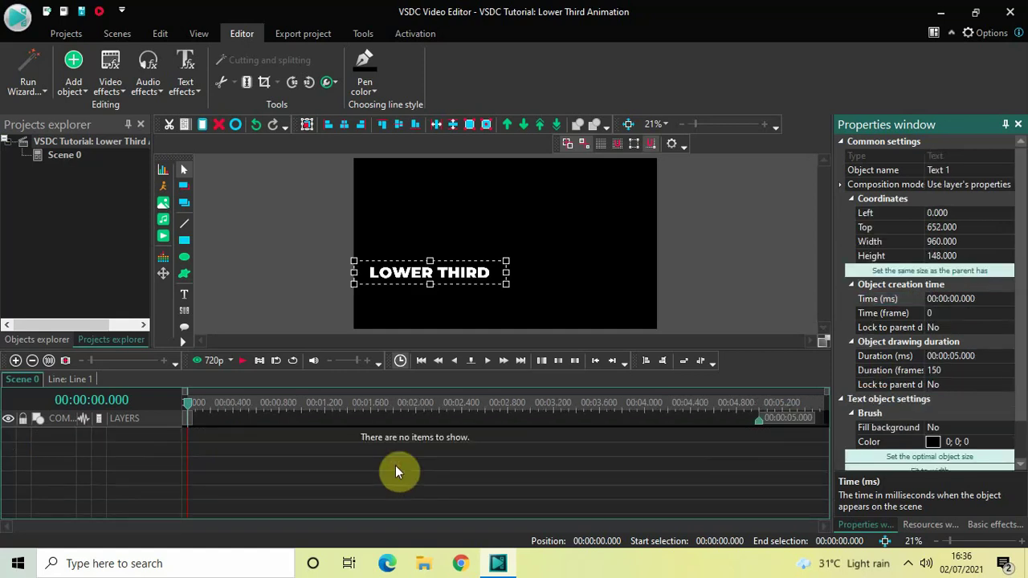
click(110, 87)
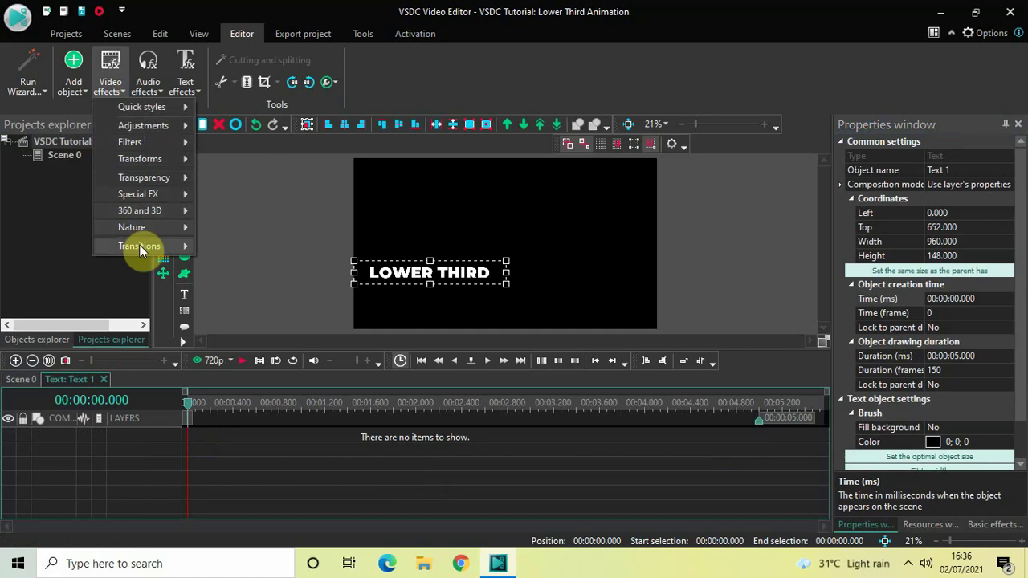
mouse_move(139, 245)
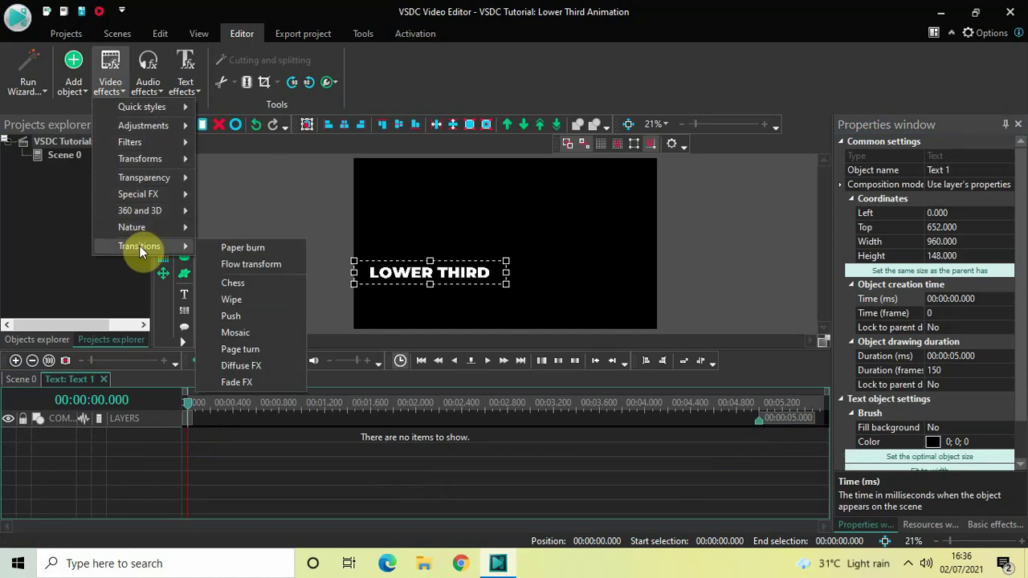
click(250, 319)
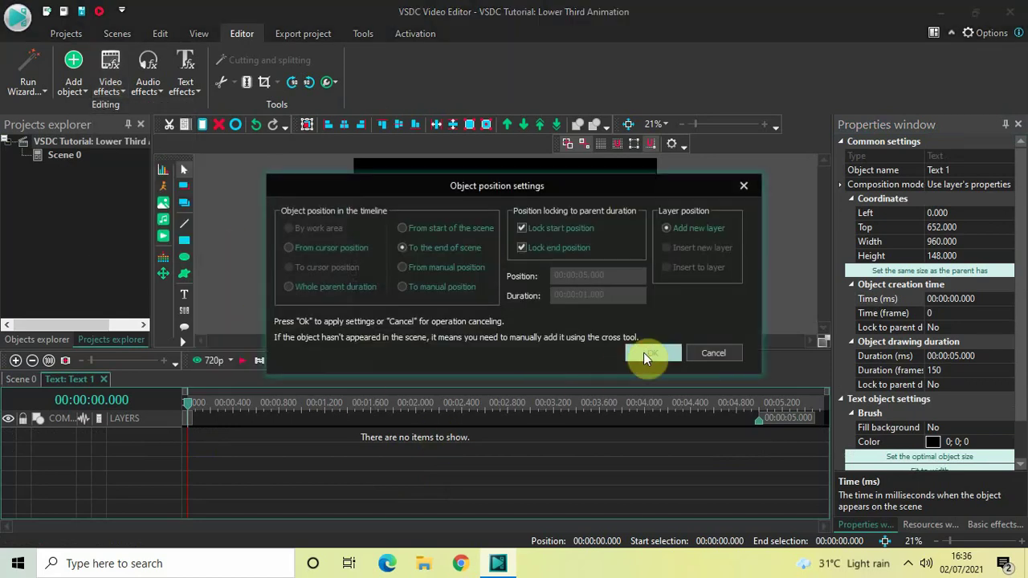
click(643, 352)
click(689, 441)
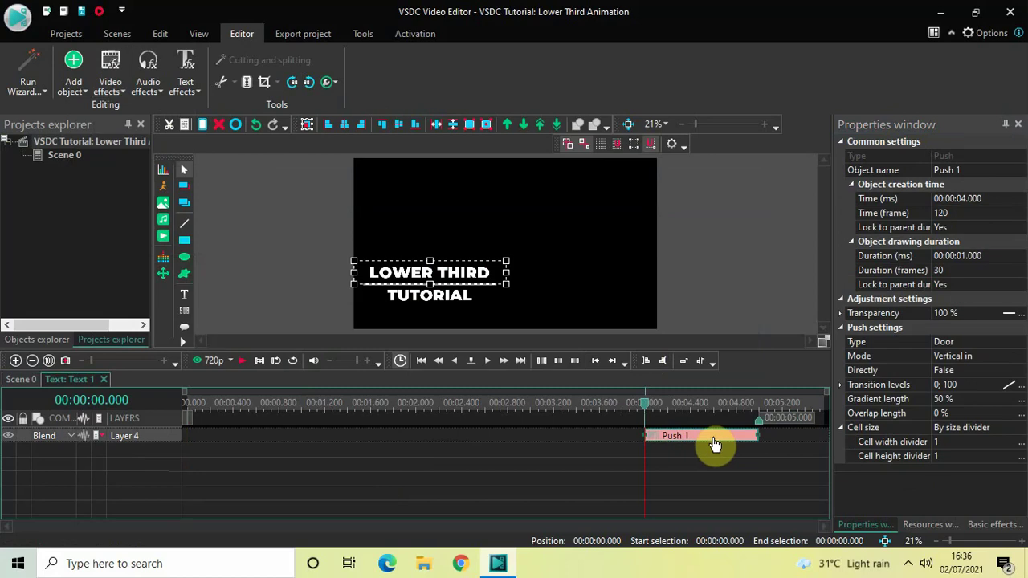
drag(714, 442, 189, 407)
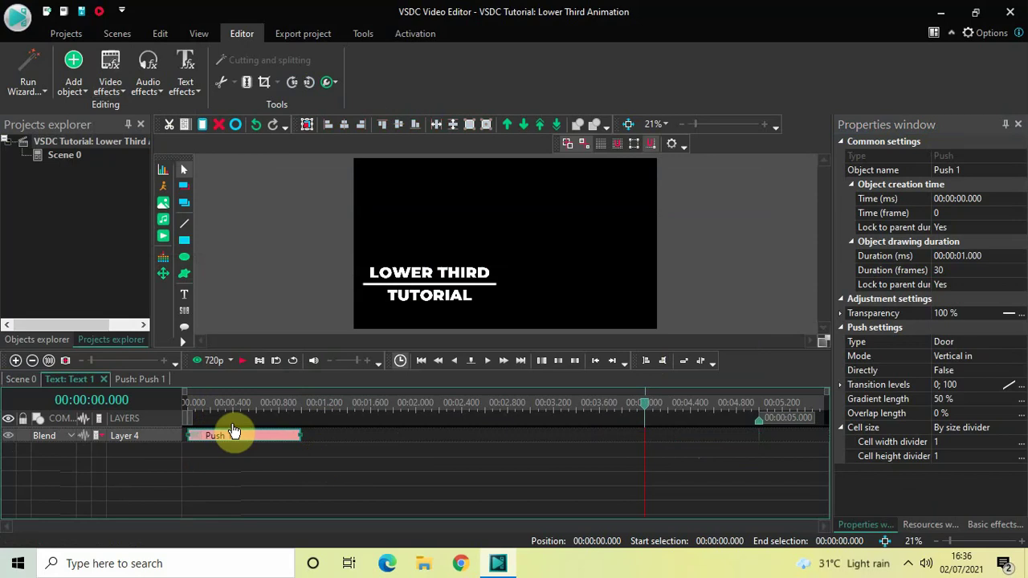
Set the drawing duration of the LOWER THIRD text's Push transition to 0.5 seconds (00:00:00.500)
click(993, 257)
key(BackSpace)
key(BackSpace)
key(BackSpace)
key(BackSpace)
key(BackSpace)
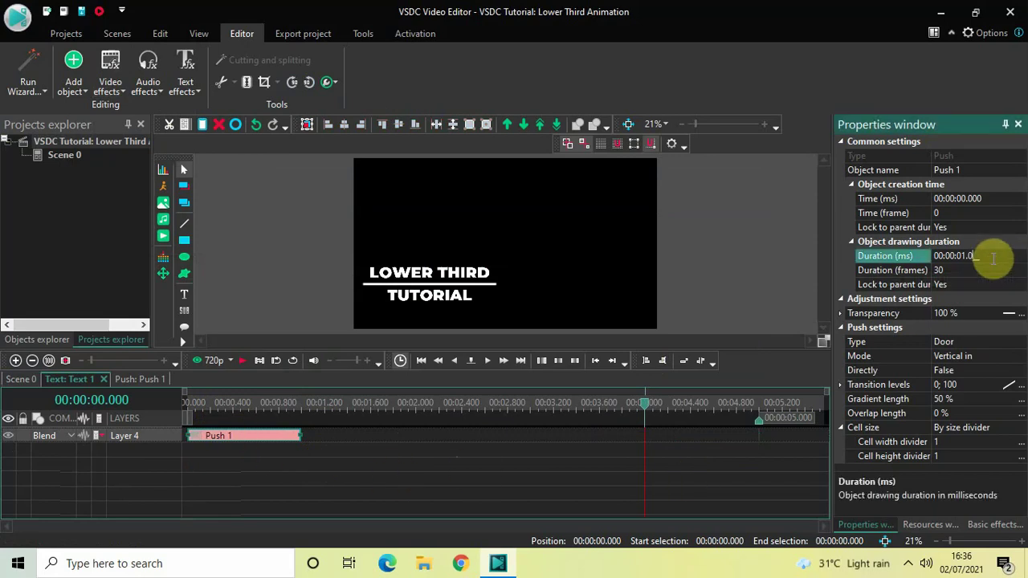
text(0.500)
key(Return)
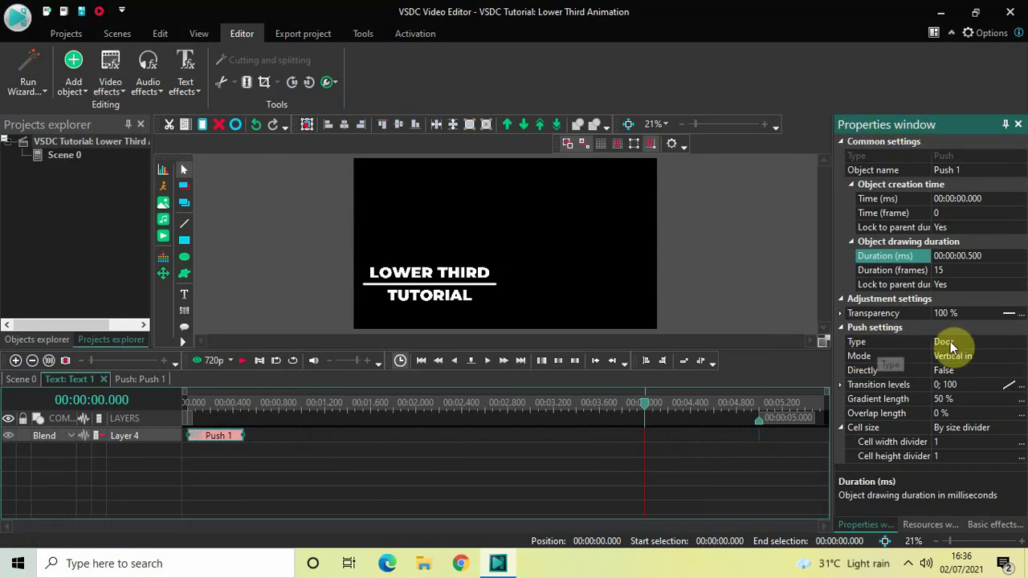
Set the type of the LOWER THIRD text's Push transition to Side
click(1022, 342)
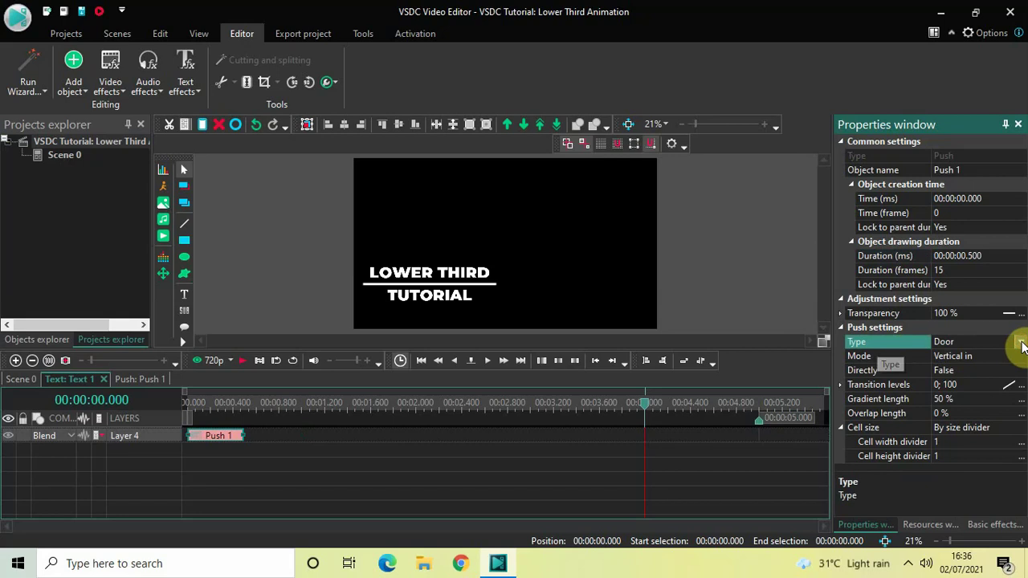
click(1021, 344)
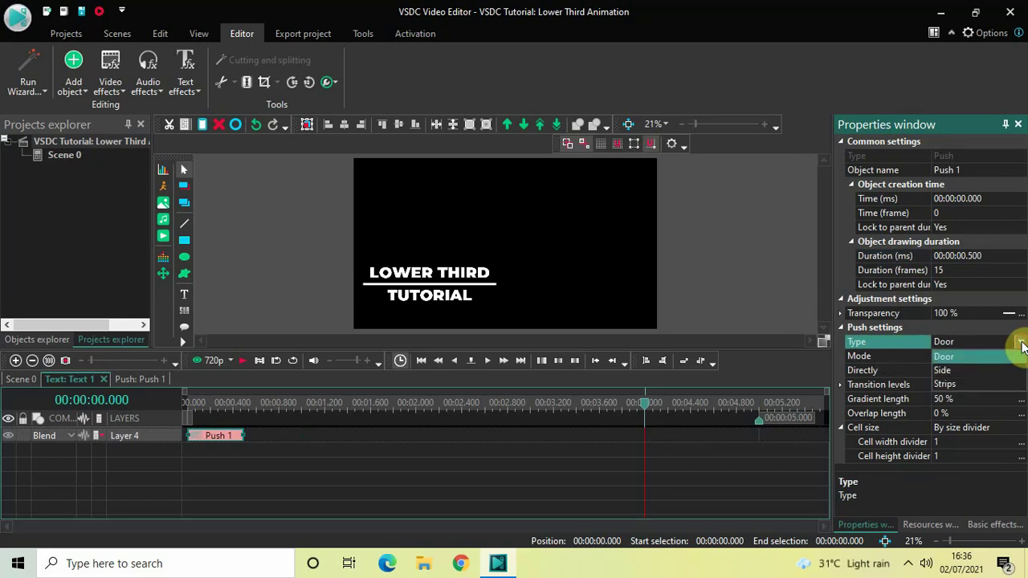
click(957, 369)
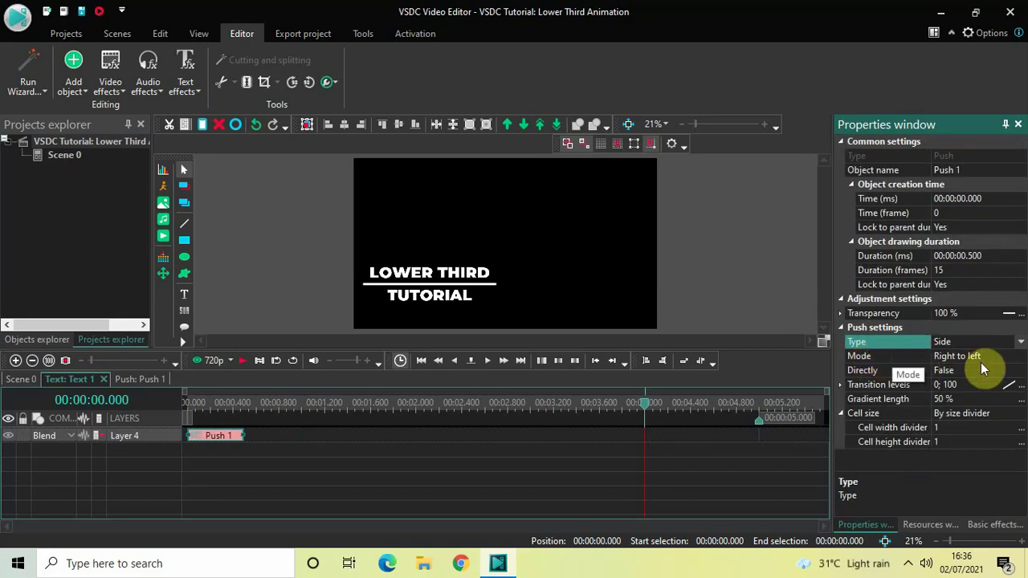
Set the LOWER THIRD text's Push transition to Left to right mode with Directly set to True
click(1022, 358)
click(1021, 357)
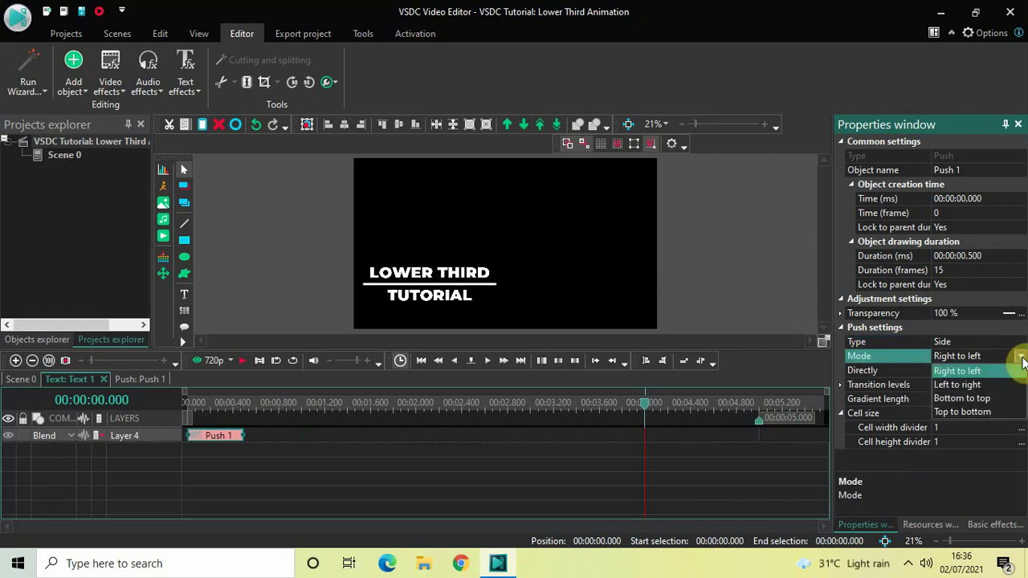
click(970, 387)
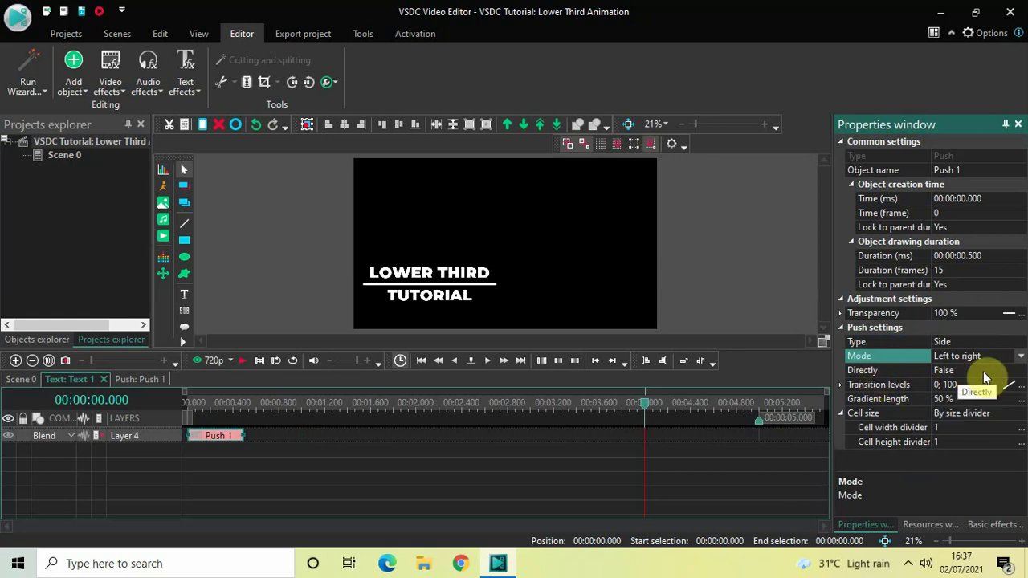
click(1013, 374)
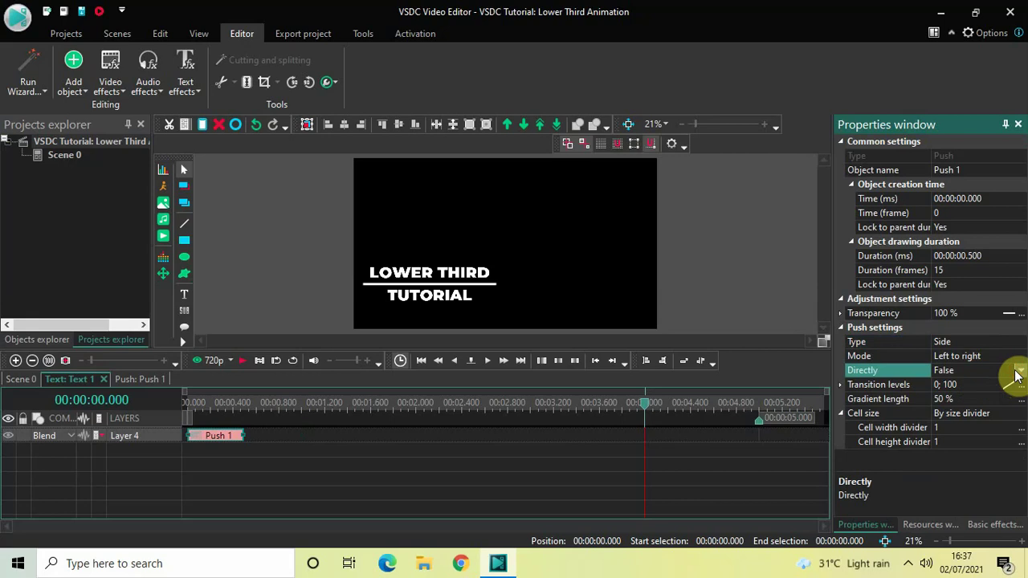
click(1016, 374)
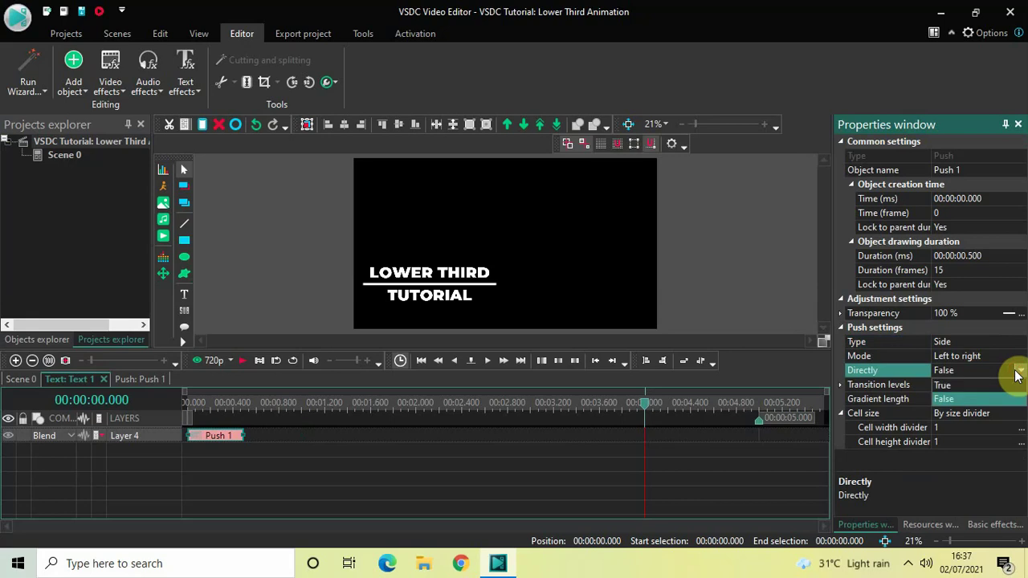
click(974, 384)
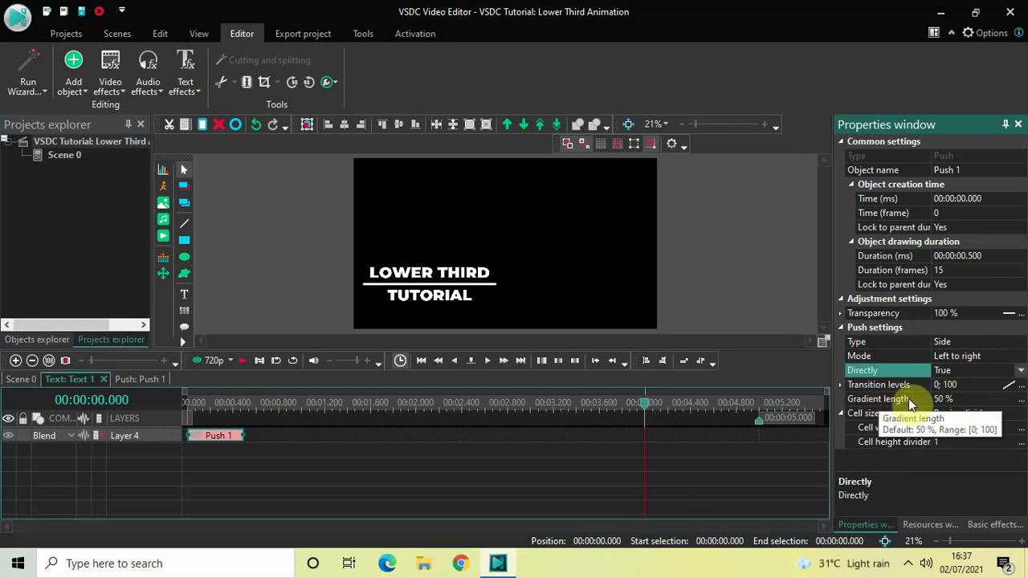
Set the gradient length of the LOWER THIRD text's Push transition to 0 % and preview the animation from the beginning
click(969, 400)
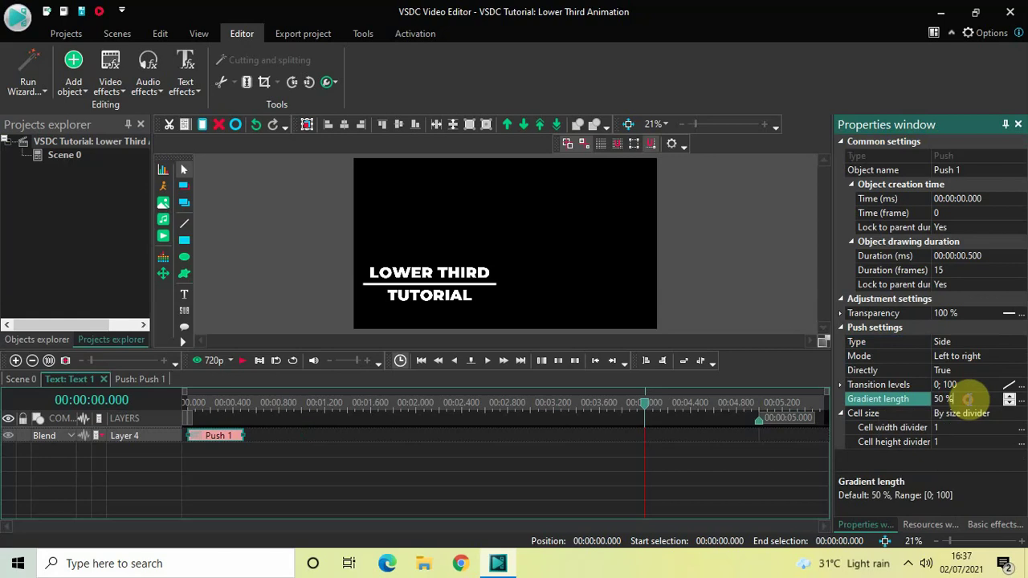
key(BackSpace)
key(BackSpace)
key(BackSpace)
text(0)
key(Return)
click(187, 405)
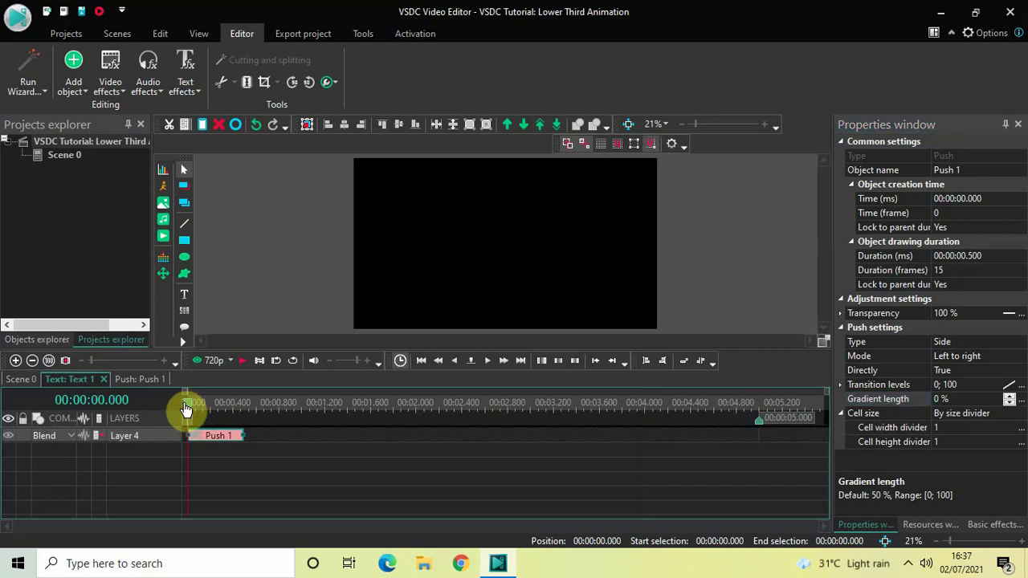
key(space)
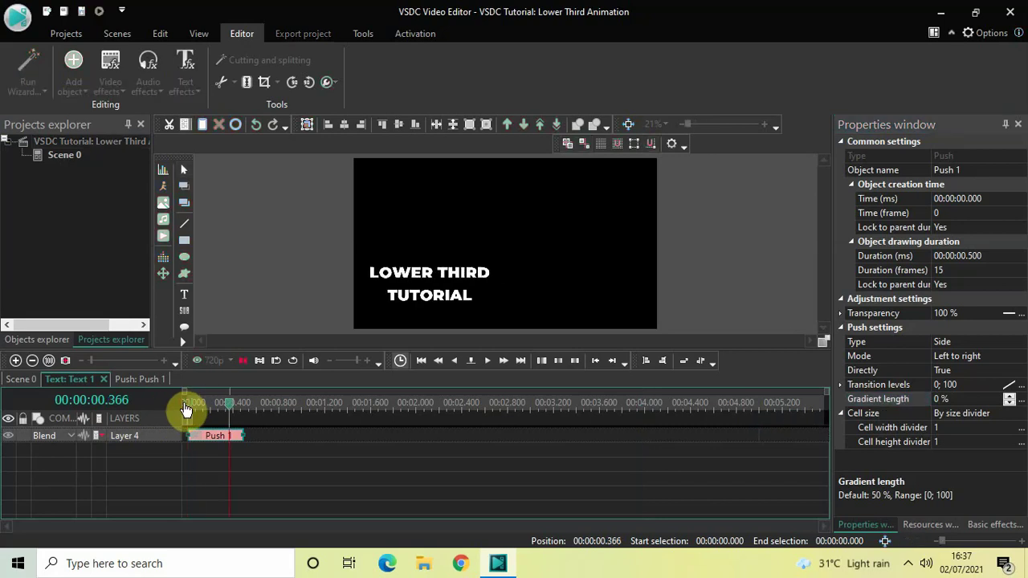
key(space)
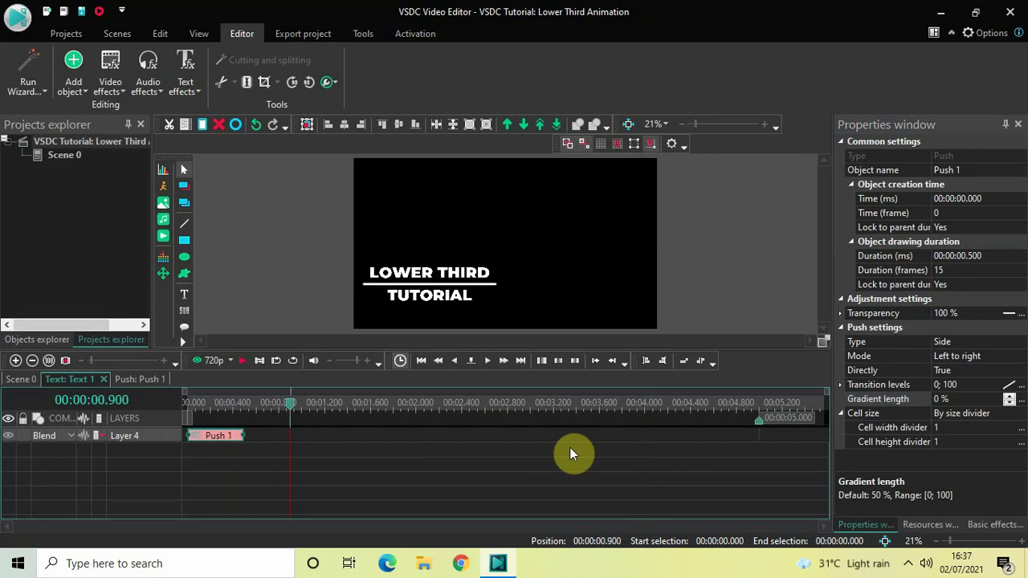
Set the mode of the LOWER THIRD text's Push transition to Right to left and preview the animation from the beginning
click(1020, 357)
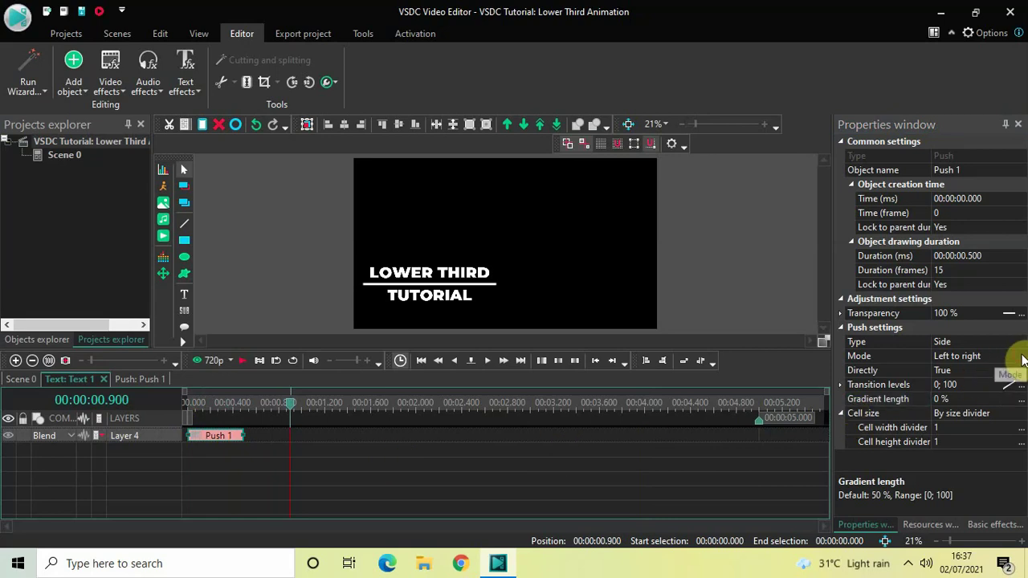
click(1020, 356)
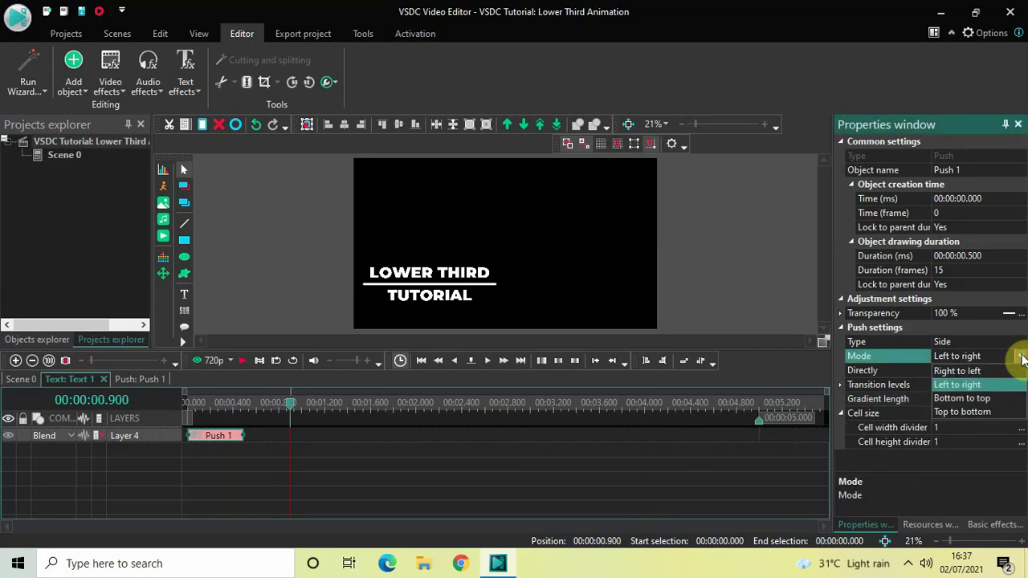
click(986, 371)
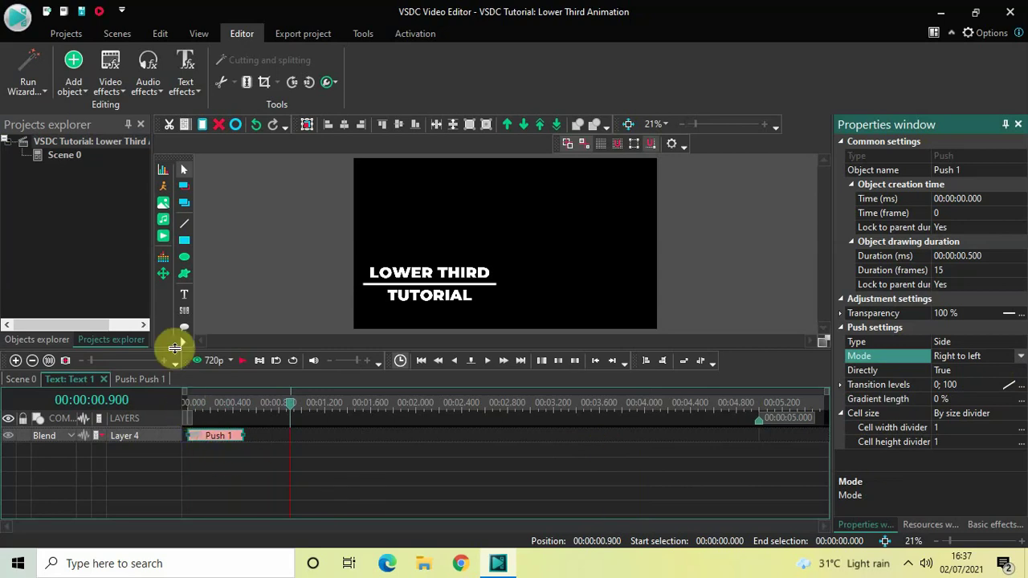
click(187, 398)
key(space)
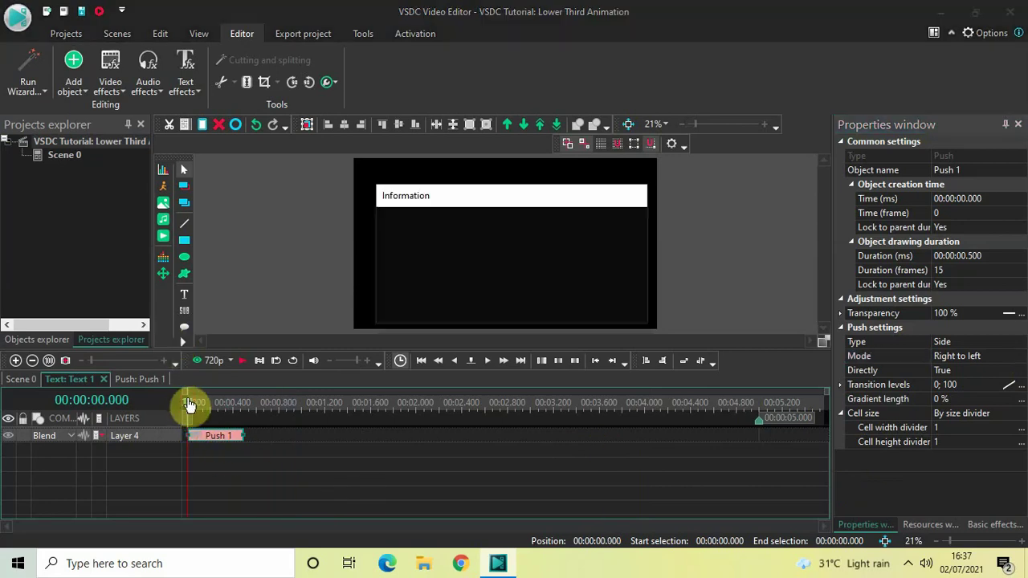
key(space)
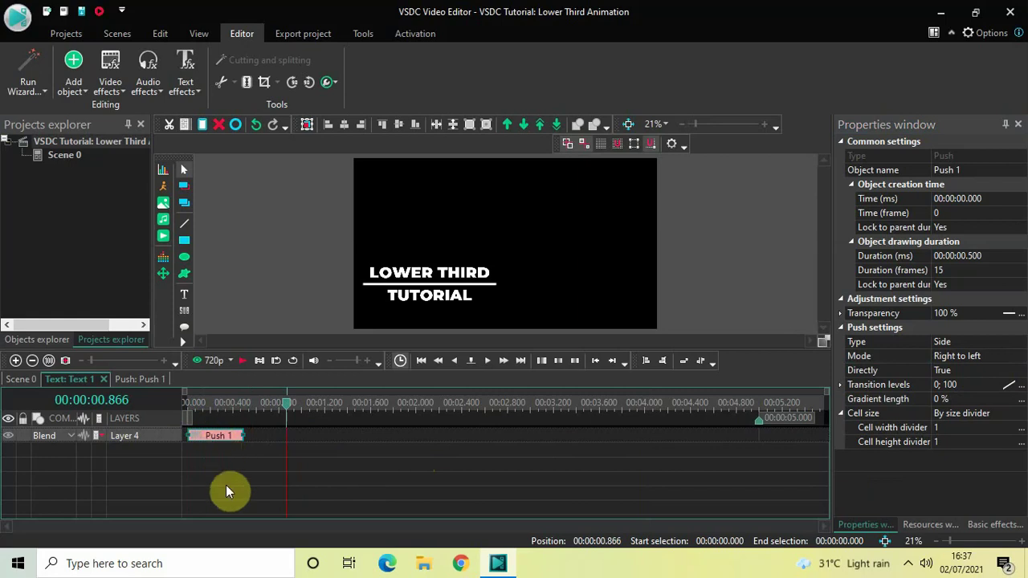
Place a copy of the Push transition at the end of the LOWER THIRD text's timeline, from 4.5 seconds, with Directly set to False
key(ctrl+v)
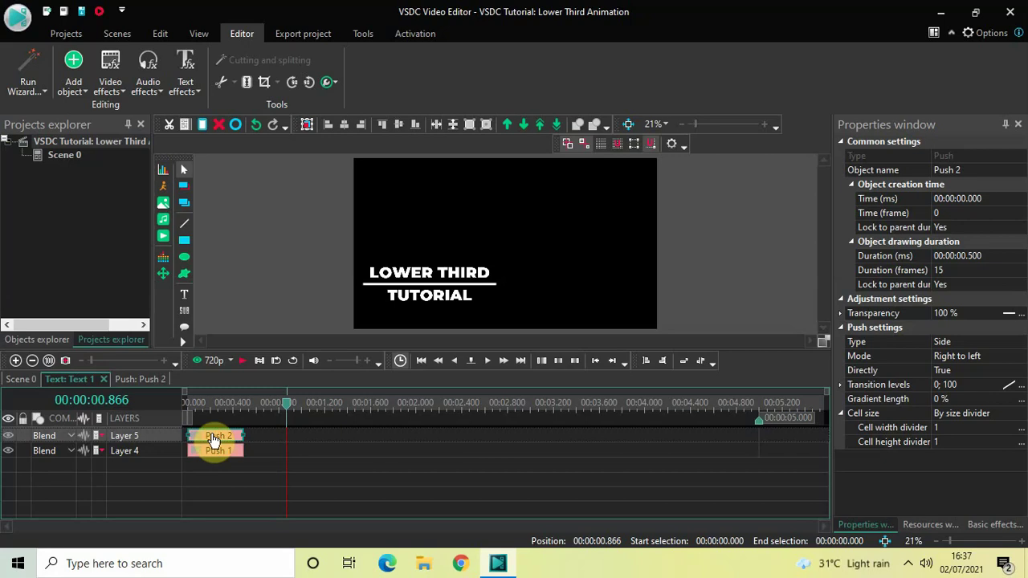
drag(214, 438, 730, 407)
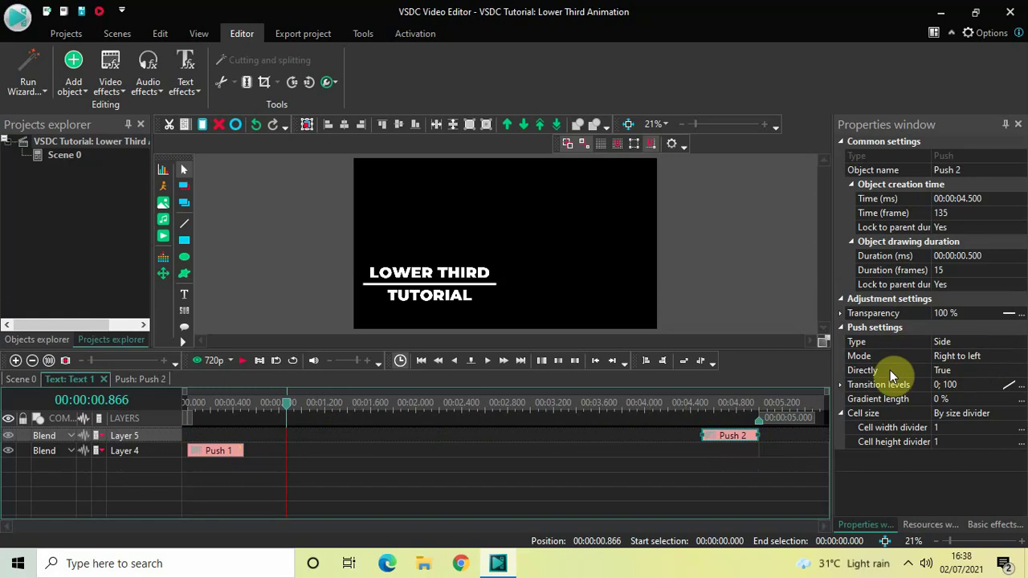
click(1020, 372)
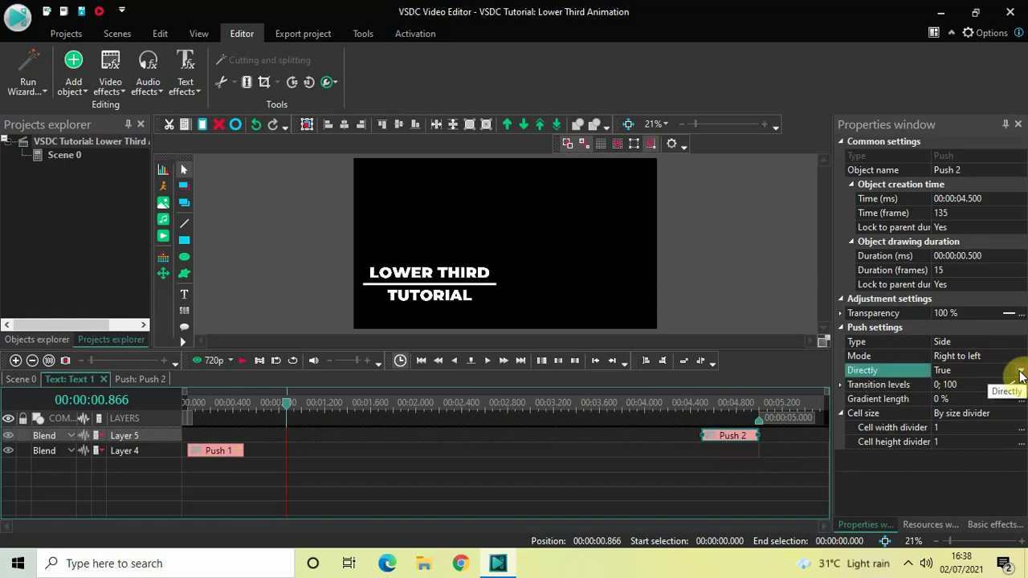
click(1020, 371)
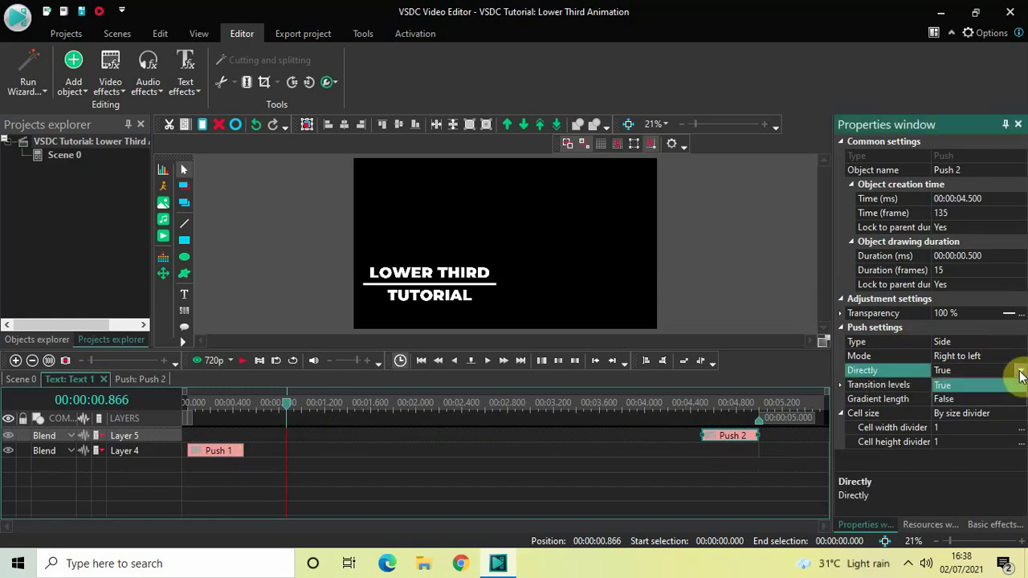
click(972, 400)
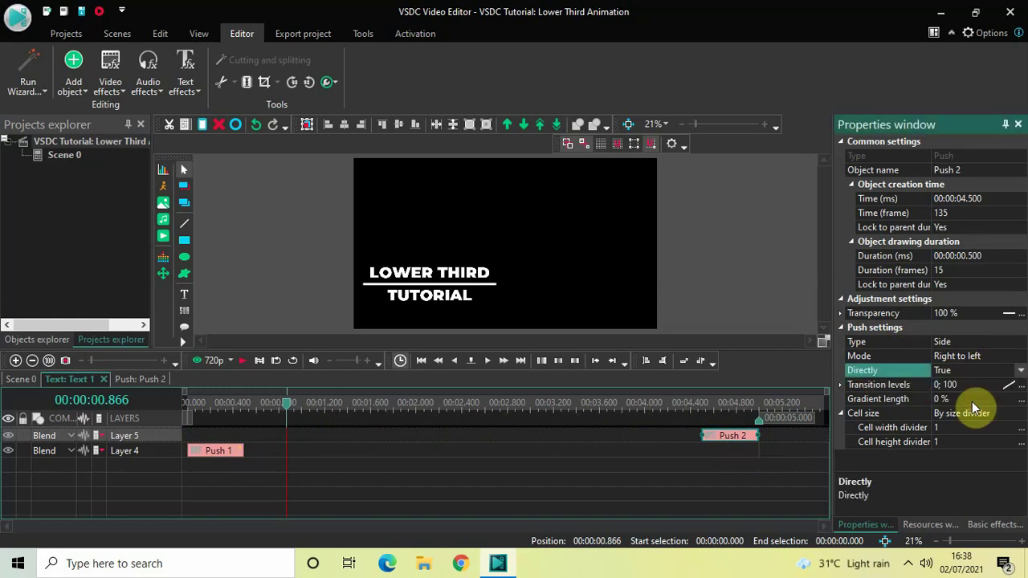
Add a Push transition inside the TUTORIAL text object and move it to the start of that object's timeline
click(15, 379)
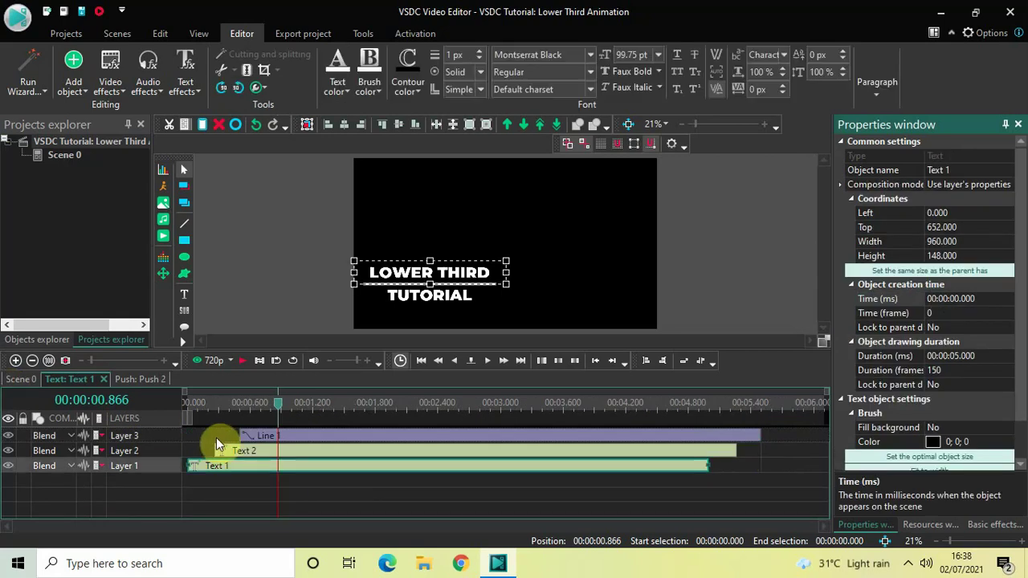
double_click(302, 452)
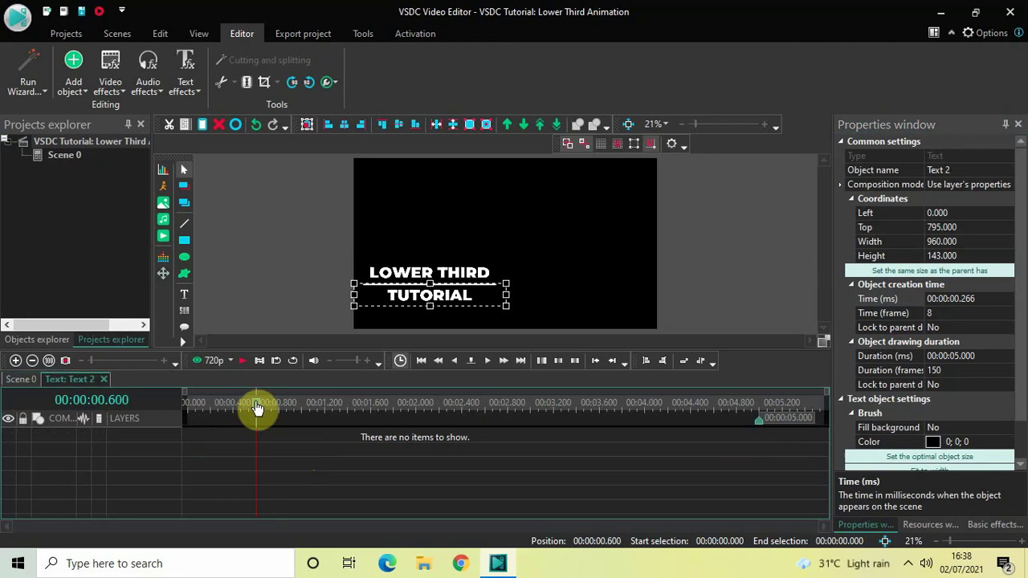
key(Home)
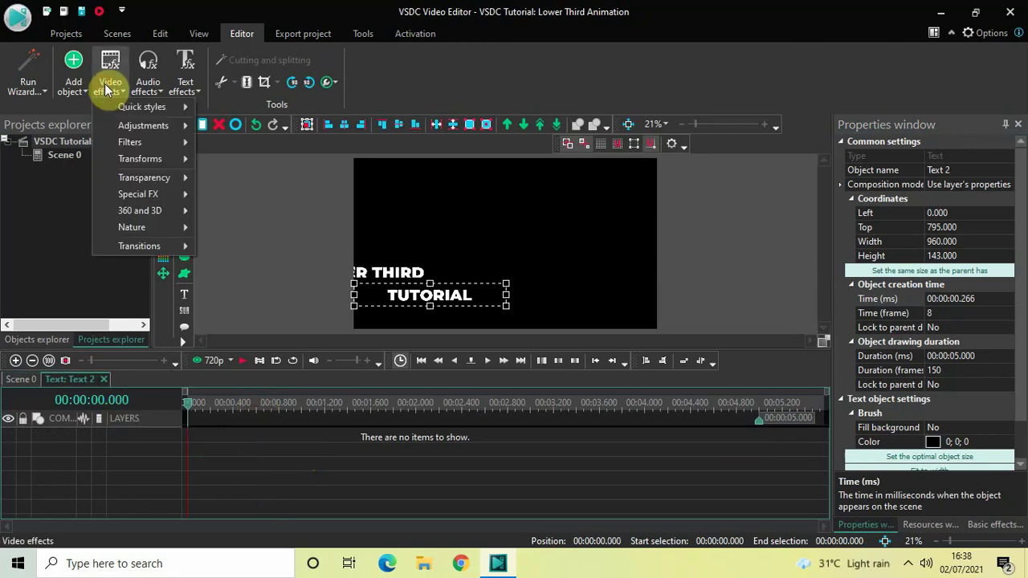
mouse_move(189, 245)
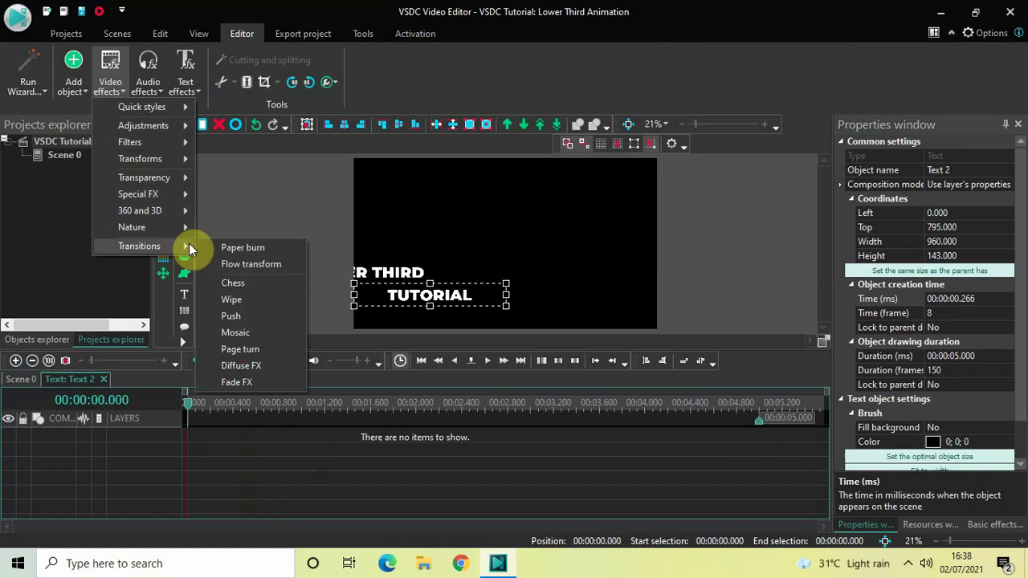
click(256, 315)
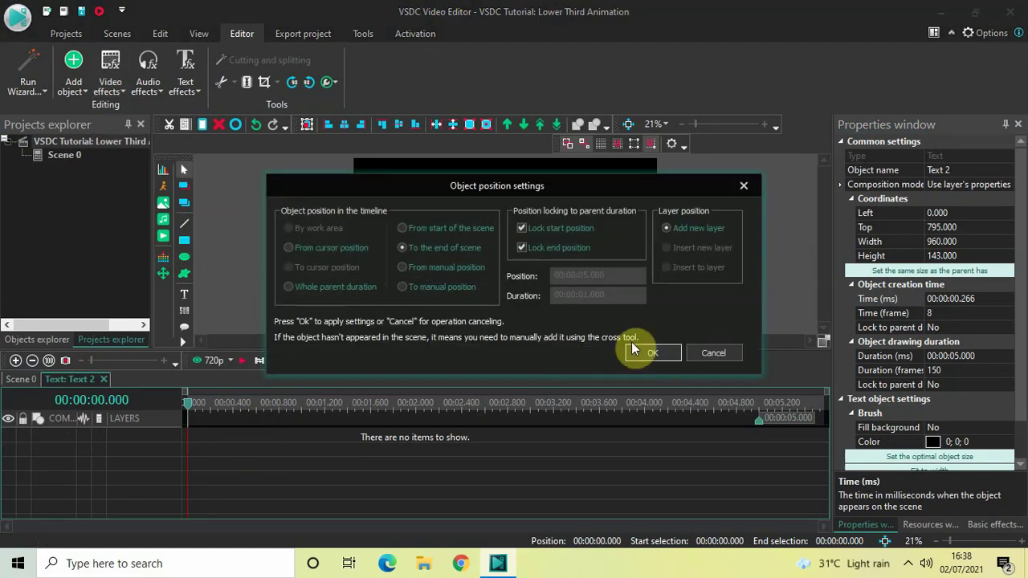
click(652, 354)
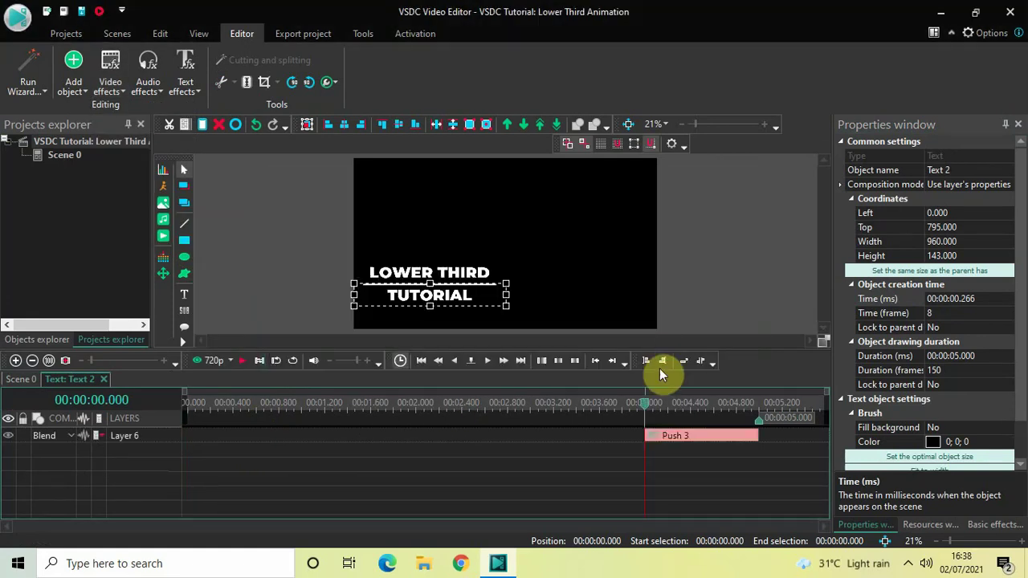
click(691, 436)
drag(691, 435, 189, 385)
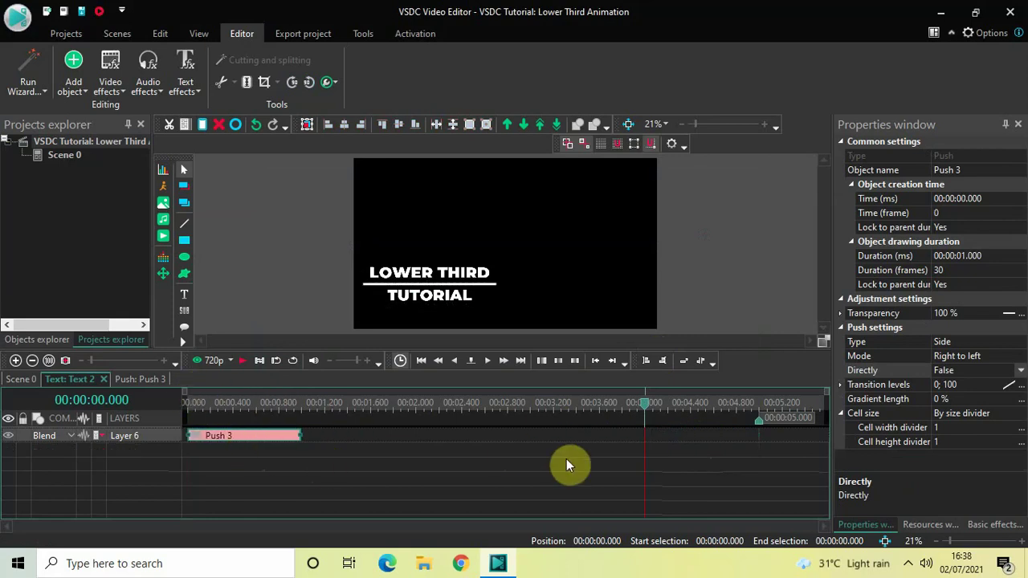
Set the drawing duration of the TUTORIAL text's Push transition to 0.5 seconds (00:00:00.500) and Directly to True
click(992, 255)
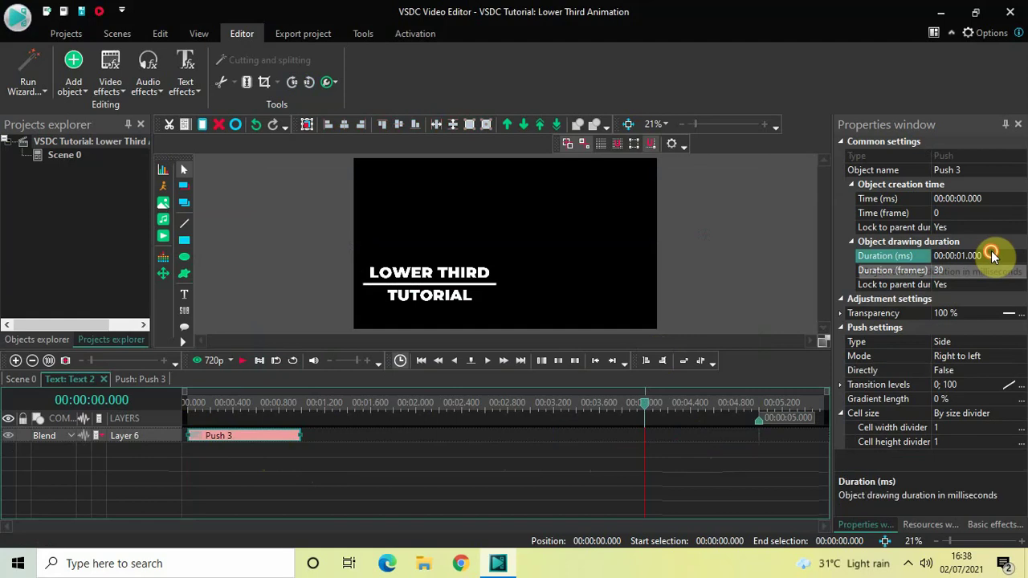
click(992, 256)
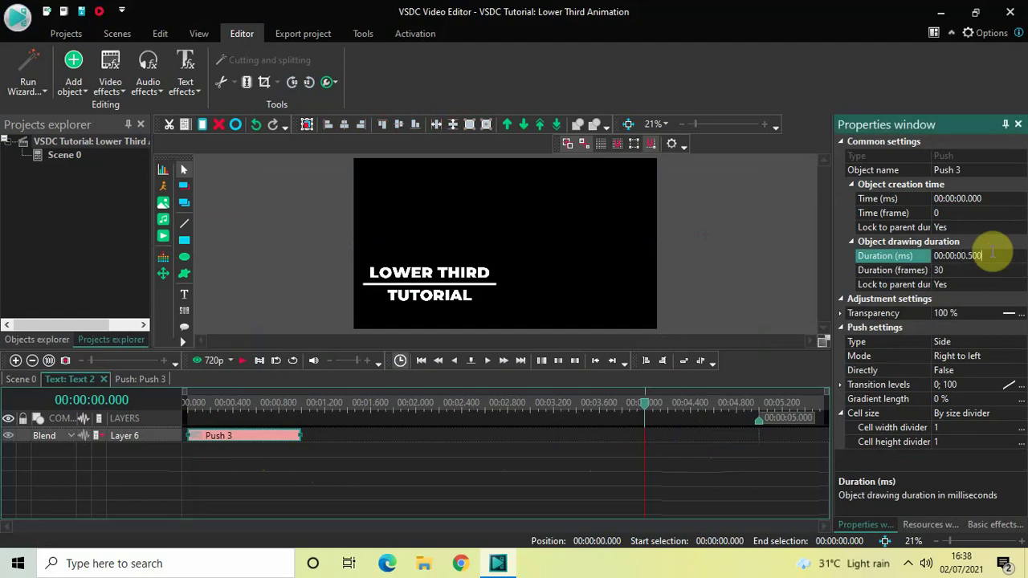
key(Return)
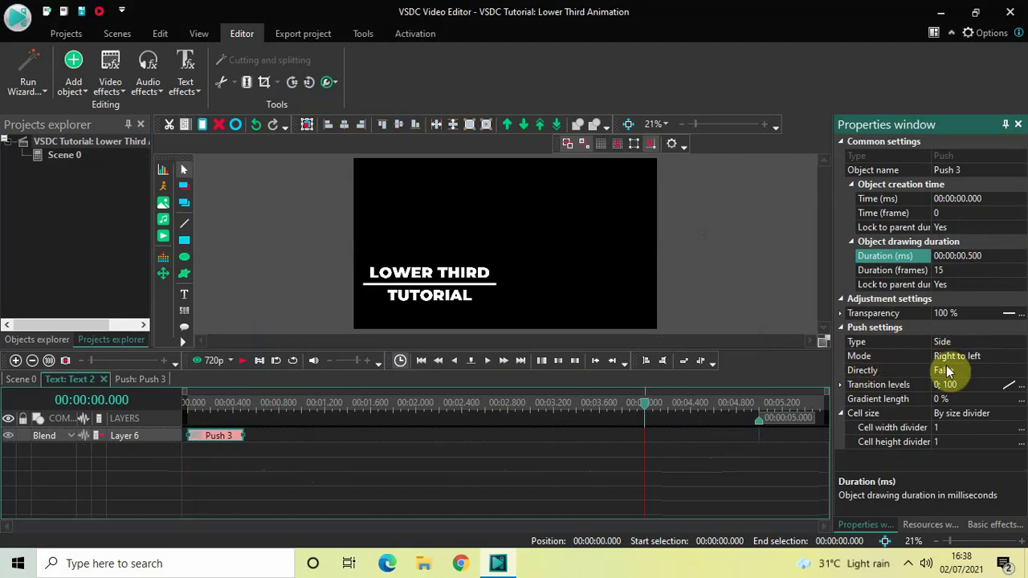
click(1022, 371)
click(1022, 371)
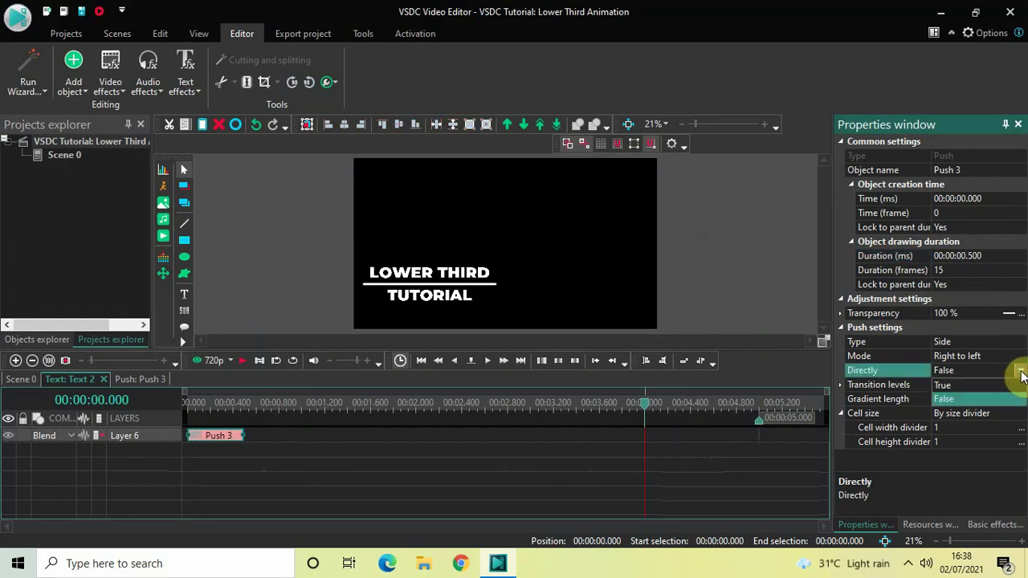
click(975, 385)
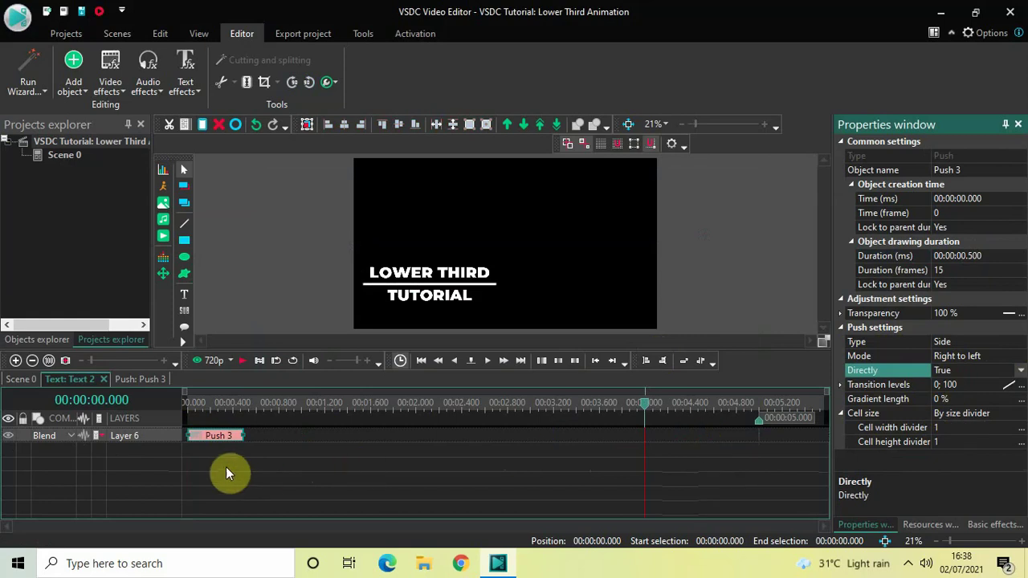
Place a copy of the TUTORIAL text's Push transition at the end of its timeline, from 4.5 seconds, with Directly set to False
click(218, 441)
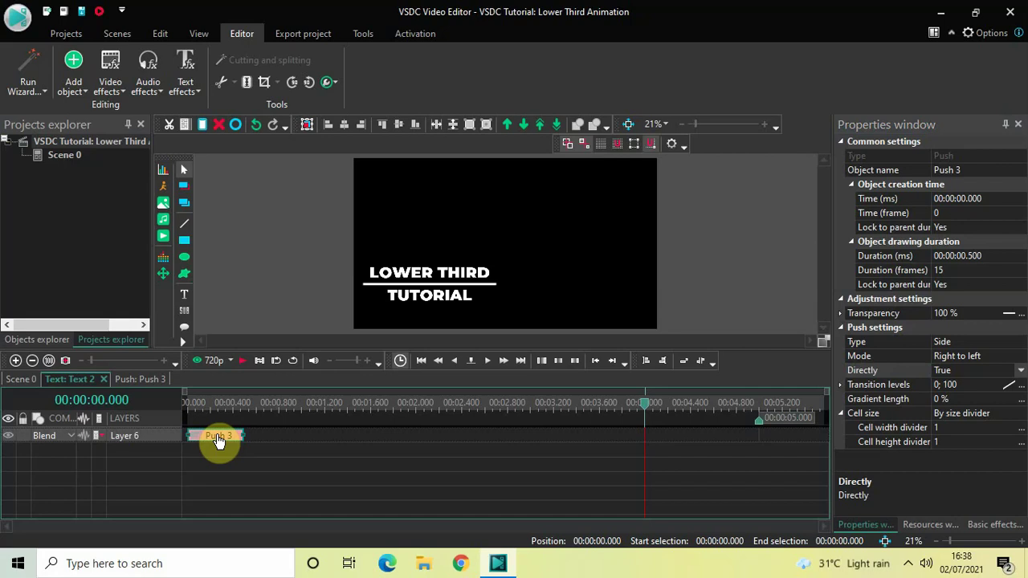
key(ctrl+v)
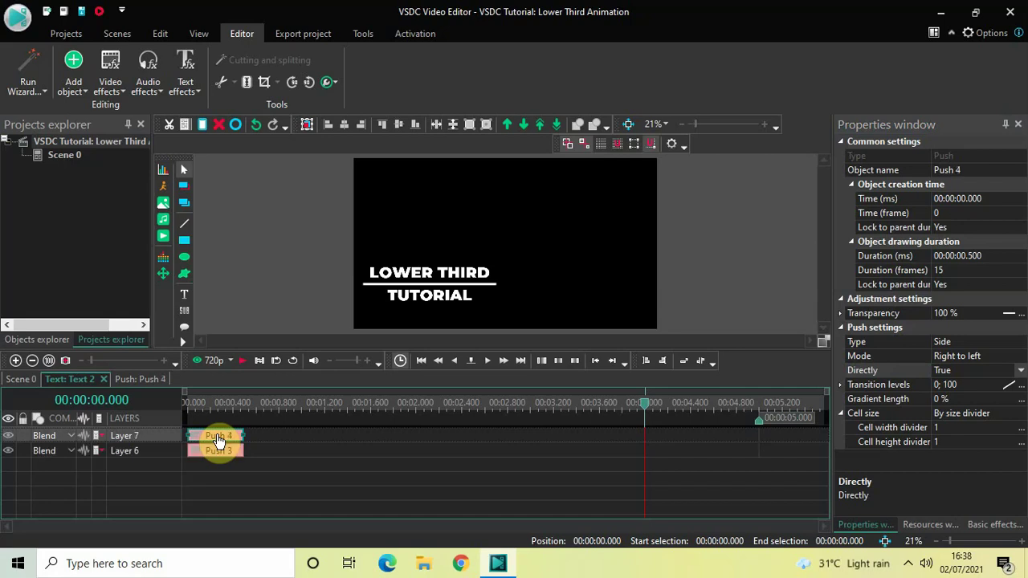
drag(217, 440, 733, 408)
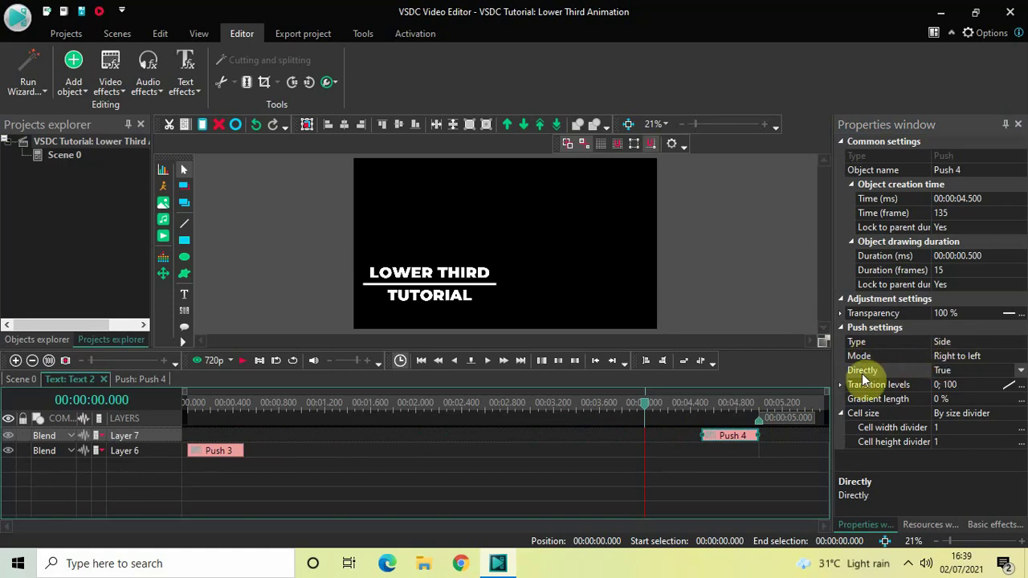
click(975, 383)
click(1021, 371)
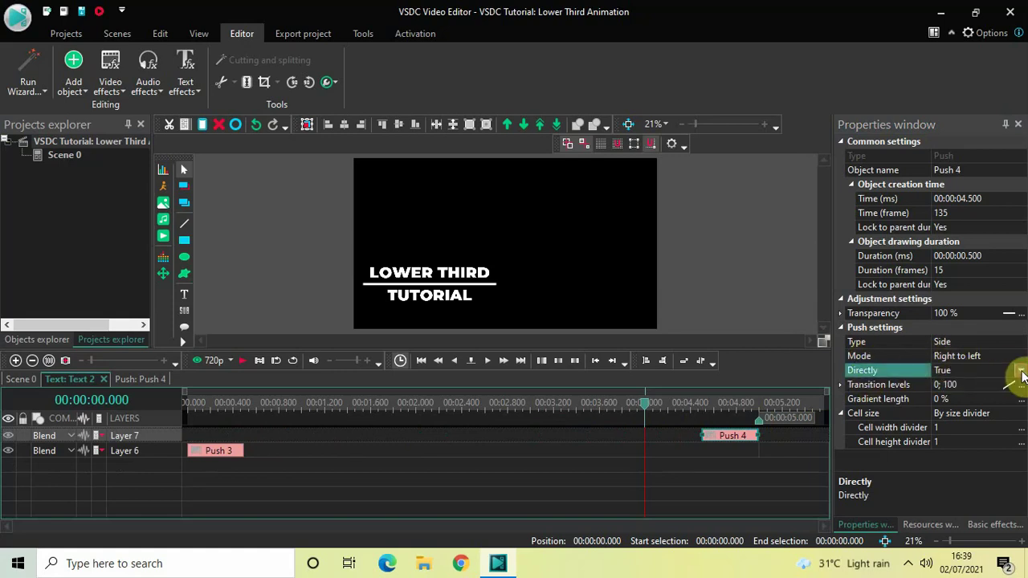
click(989, 399)
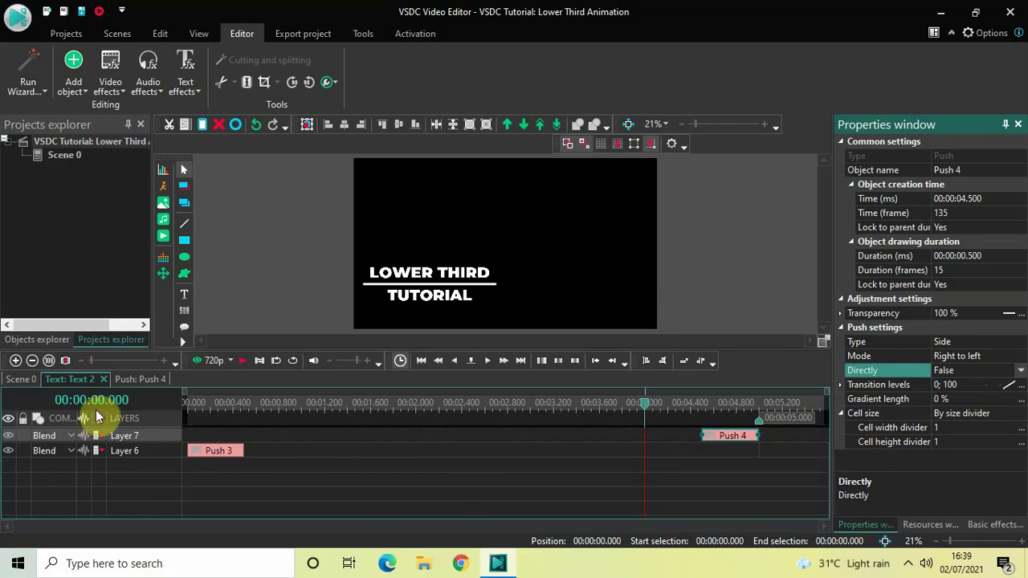
Return to the main scene and preview the animation of both texts from the beginning
click(20, 380)
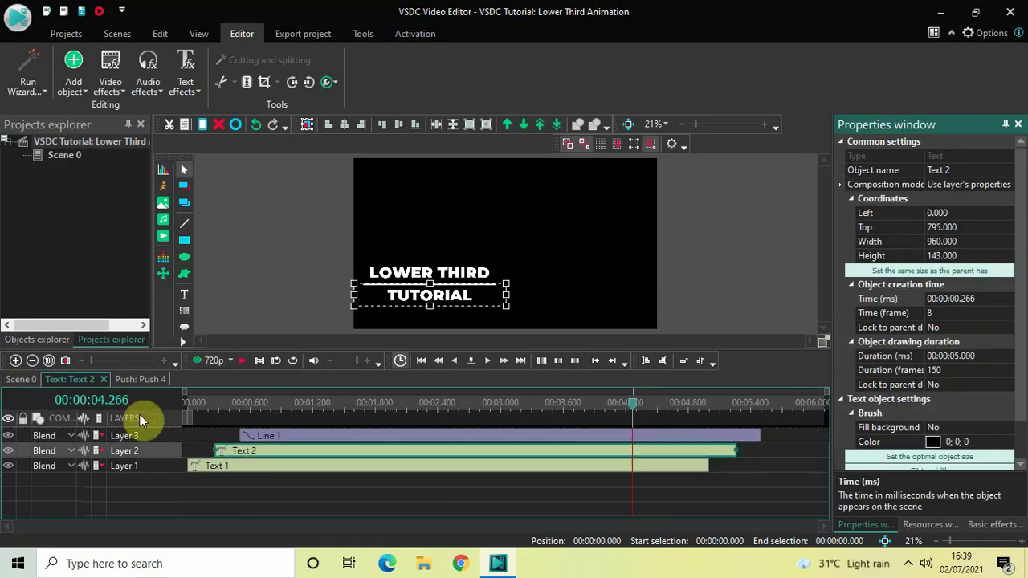
click(187, 405)
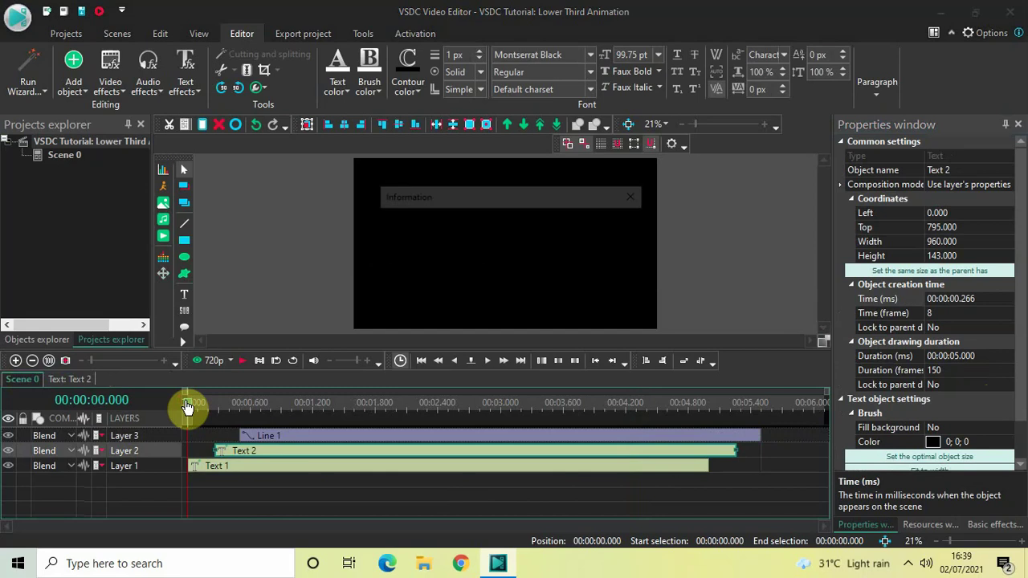
key(space)
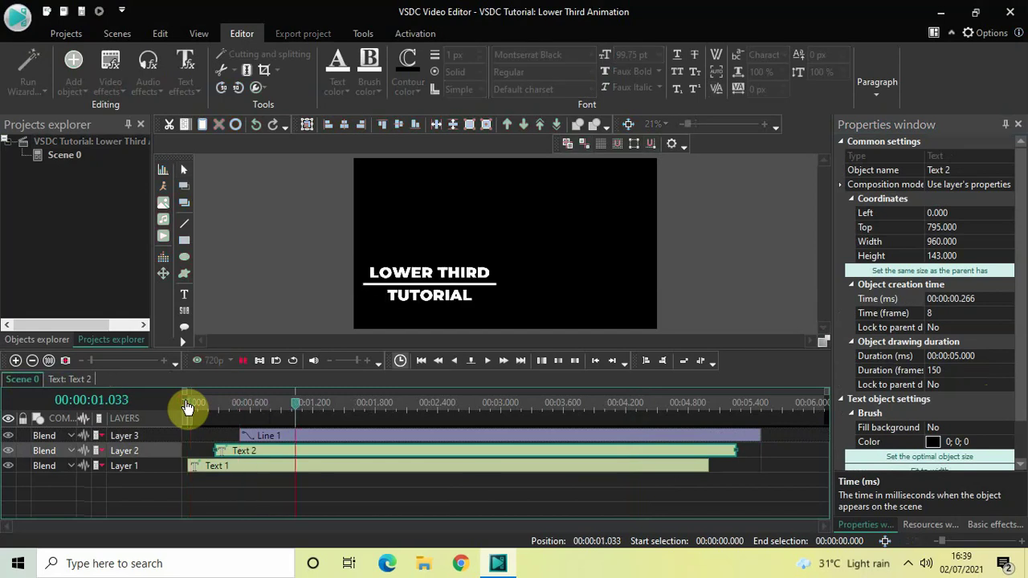
key(space)
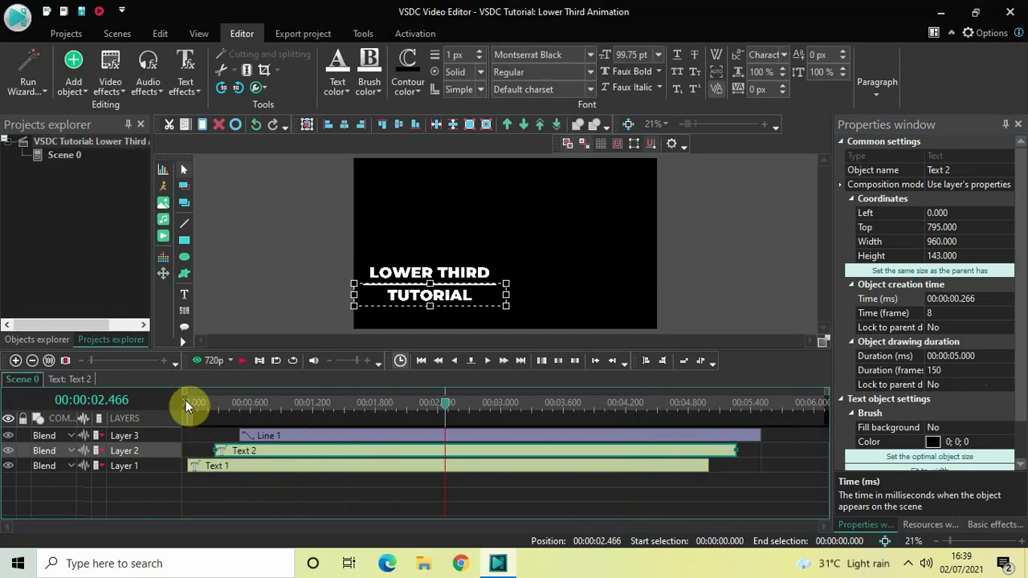
Add a Wipe transition inside the line object and move it to the start of that object's timeline
click(378, 441)
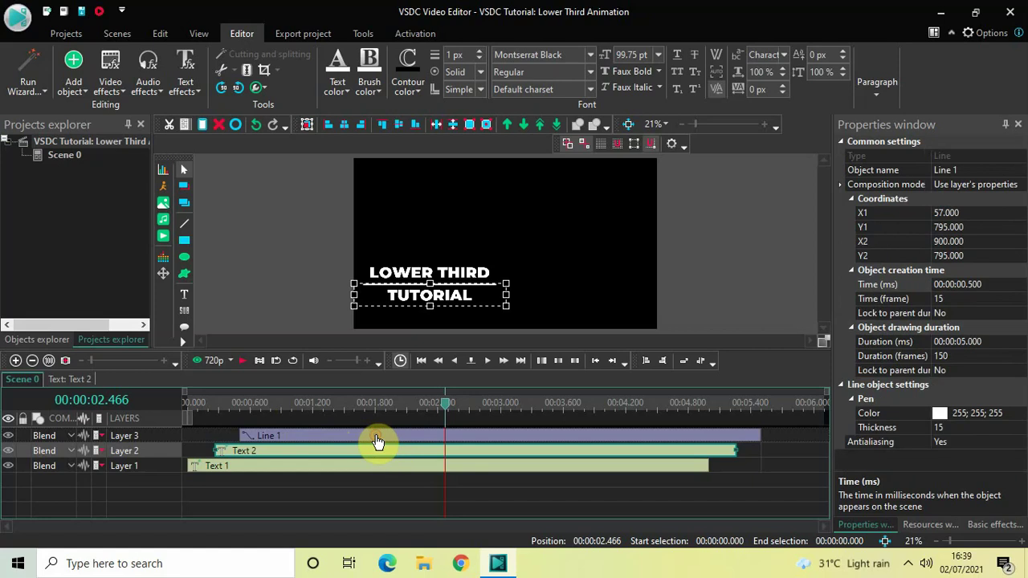
double_click(377, 440)
click(188, 404)
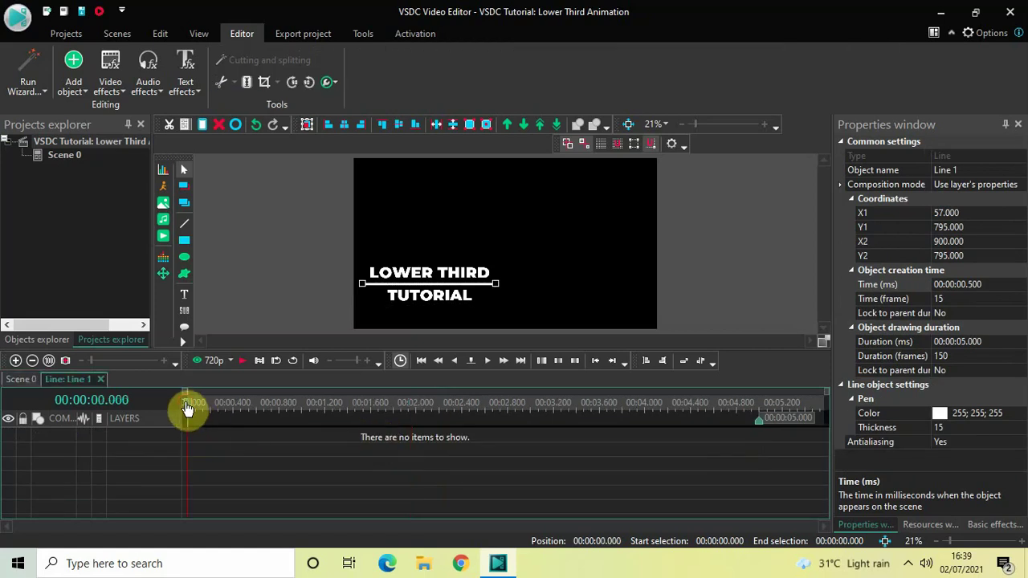
click(105, 86)
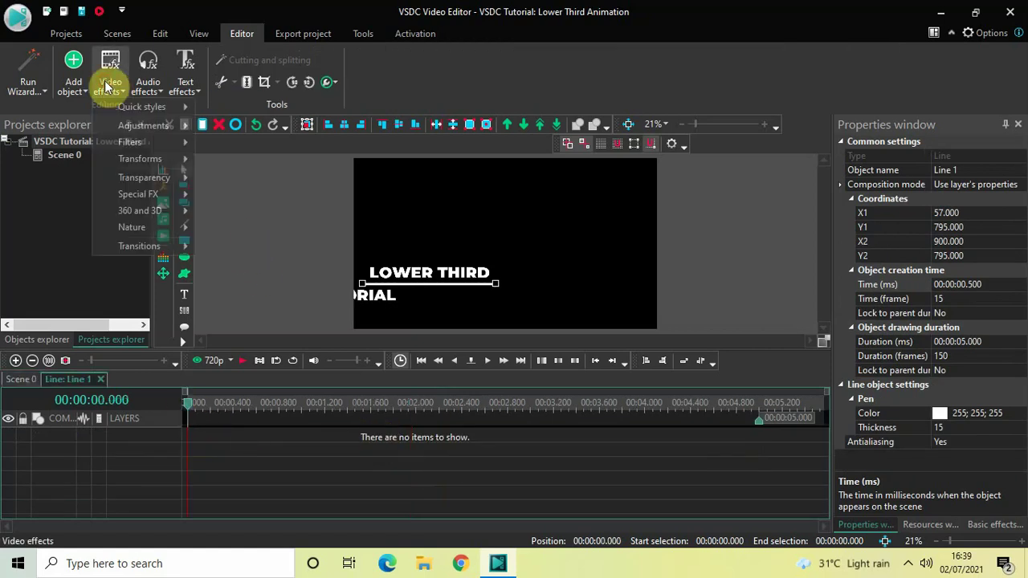
mouse_move(163, 250)
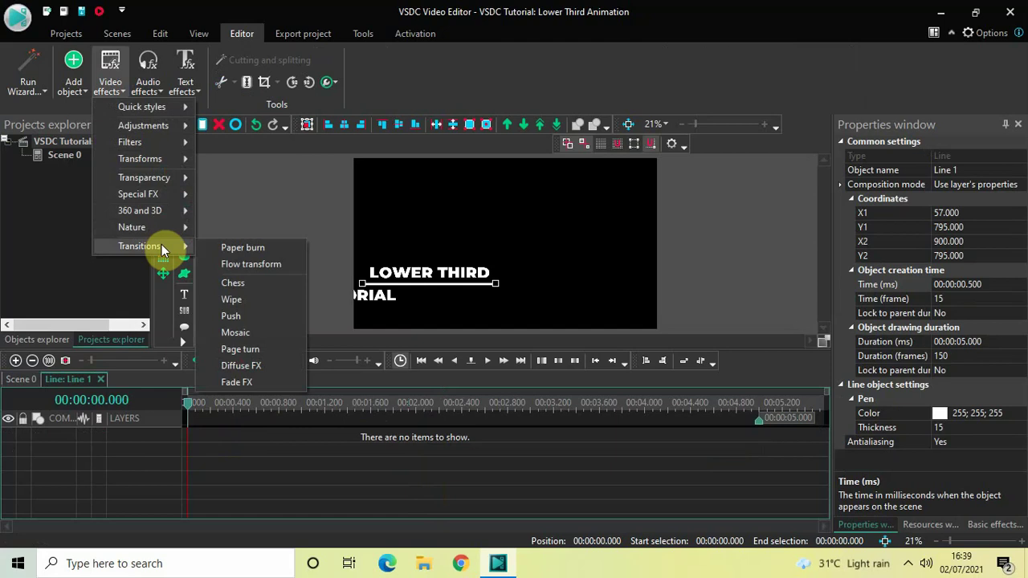
click(246, 298)
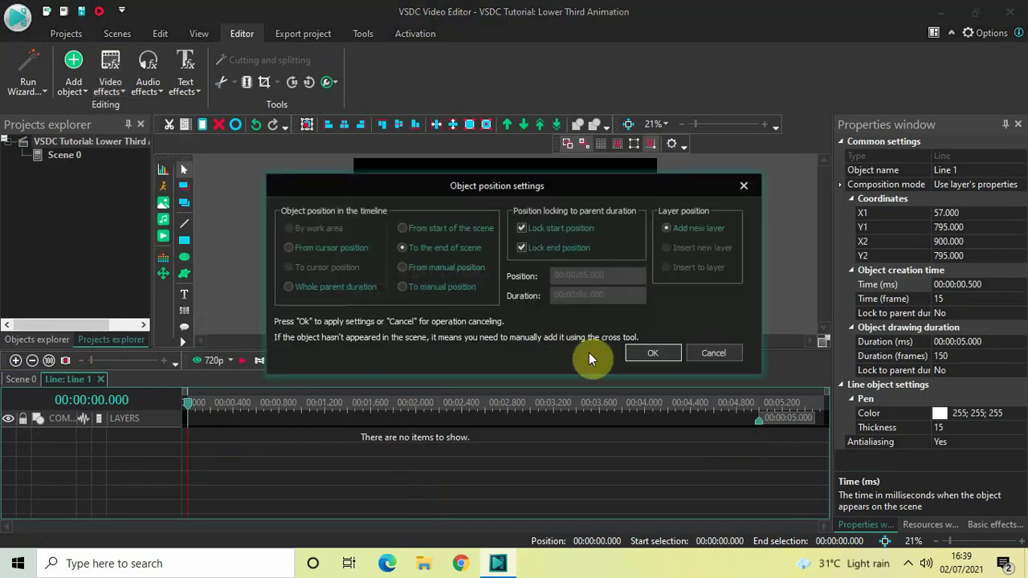
click(653, 353)
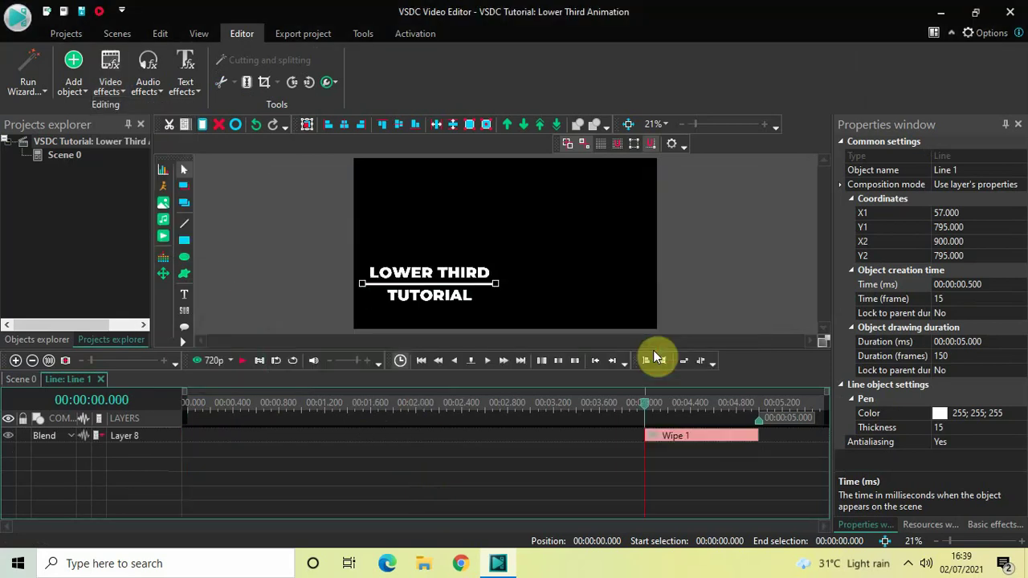
drag(704, 436, 153, 390)
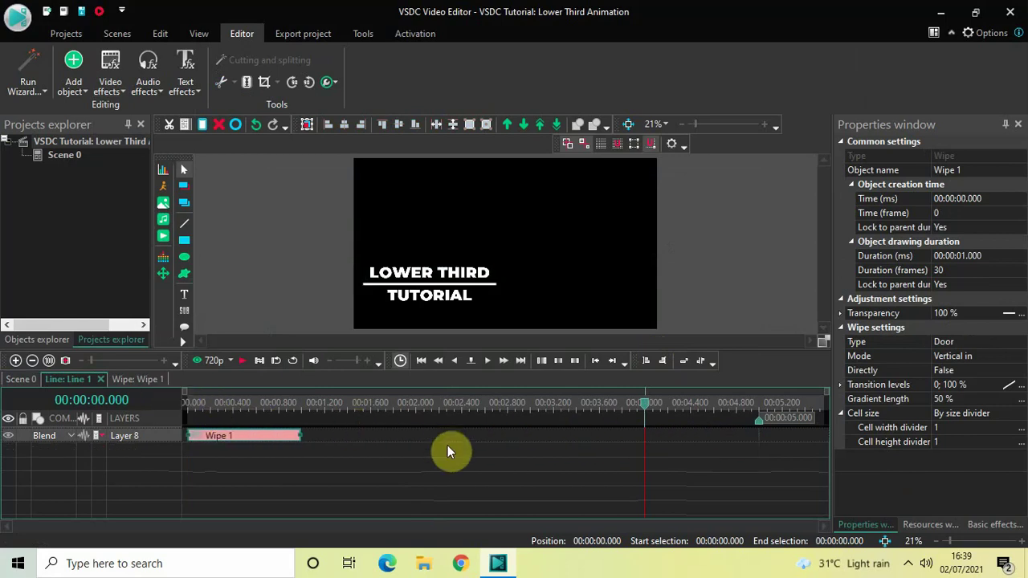
Set the line's Wipe transition to a drawing duration of 0.5 seconds (00:00:00.500) and its mode to Horizontal out
click(1012, 257)
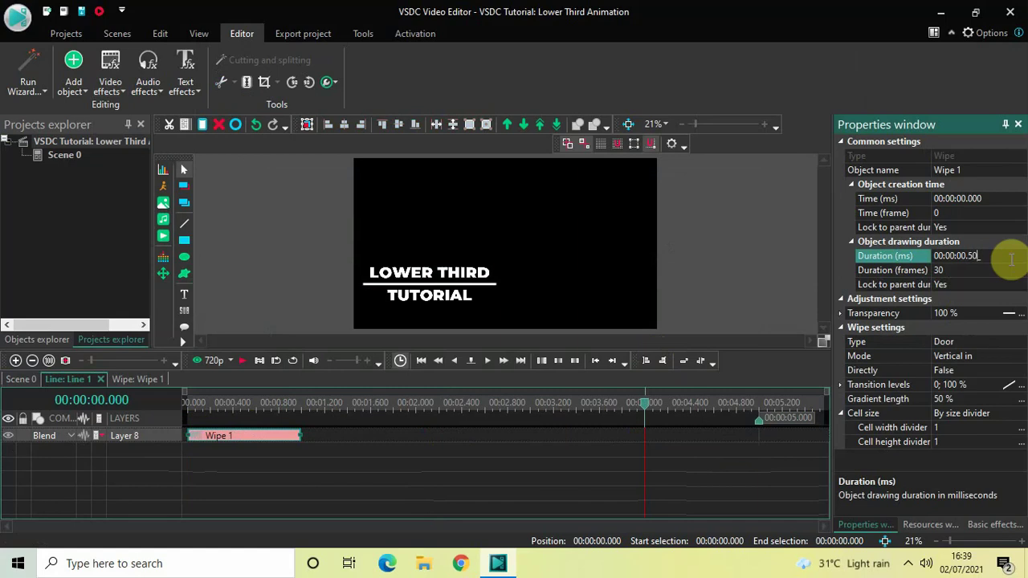
key(Return)
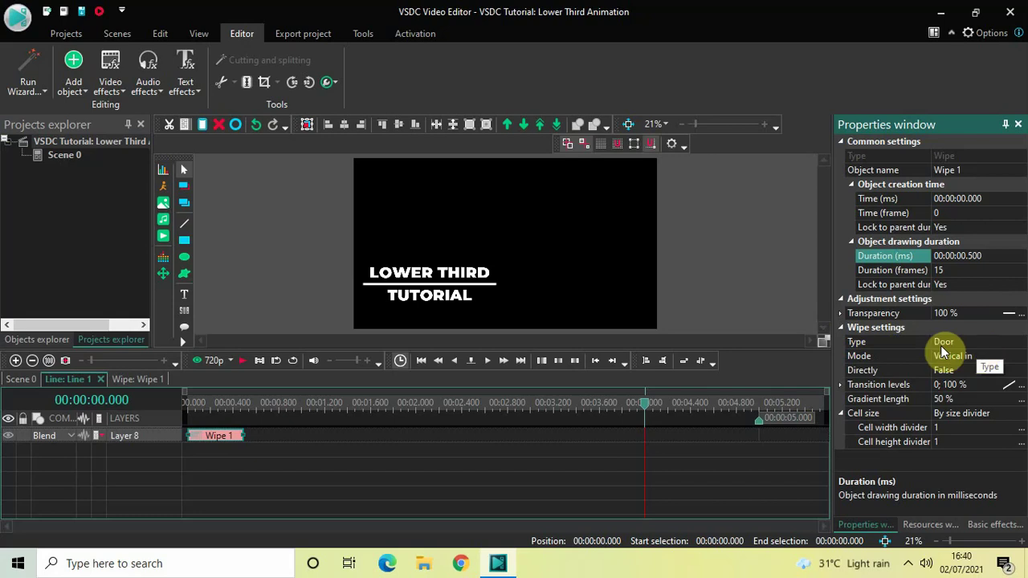
click(1025, 361)
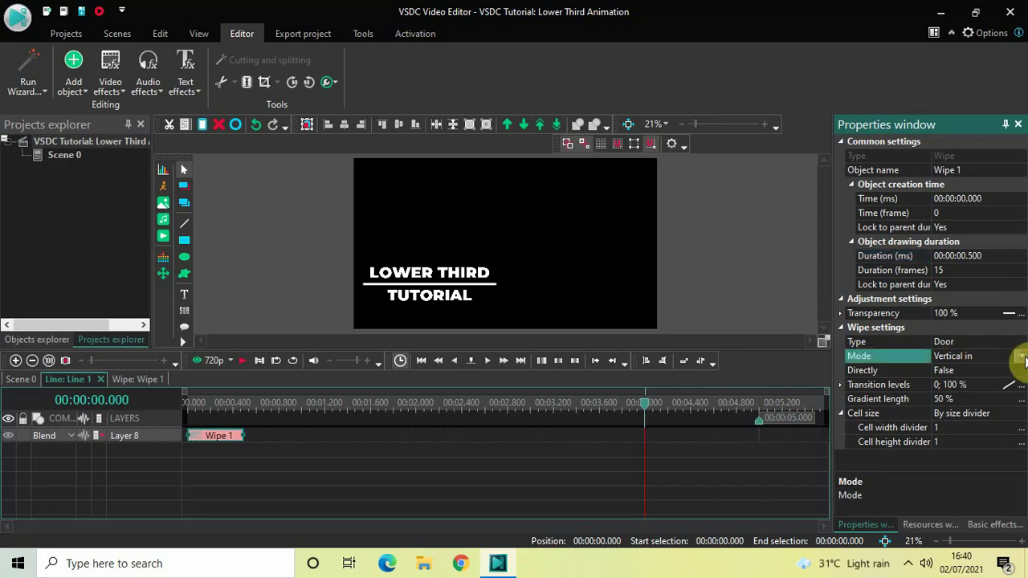
click(1022, 357)
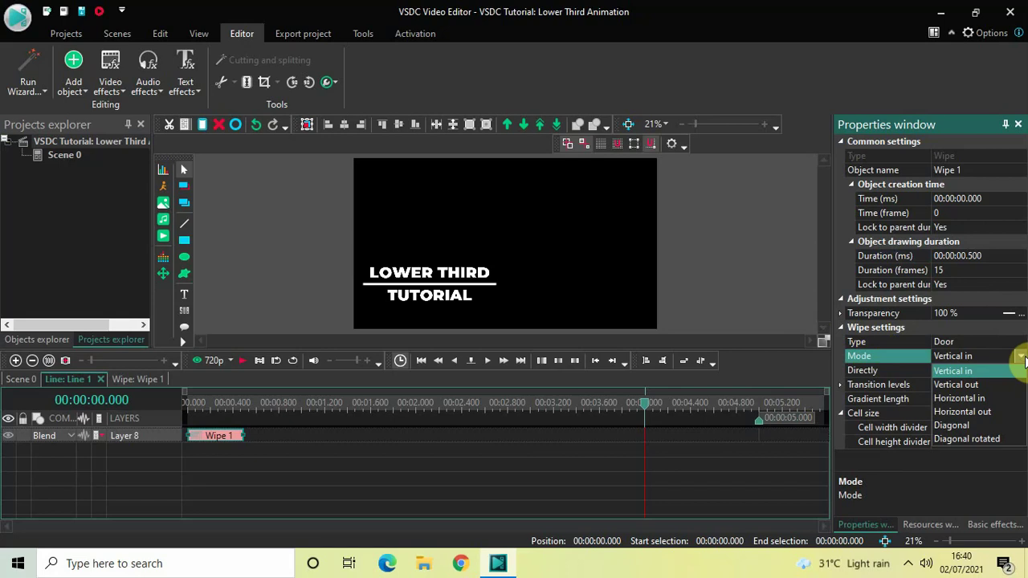
click(977, 413)
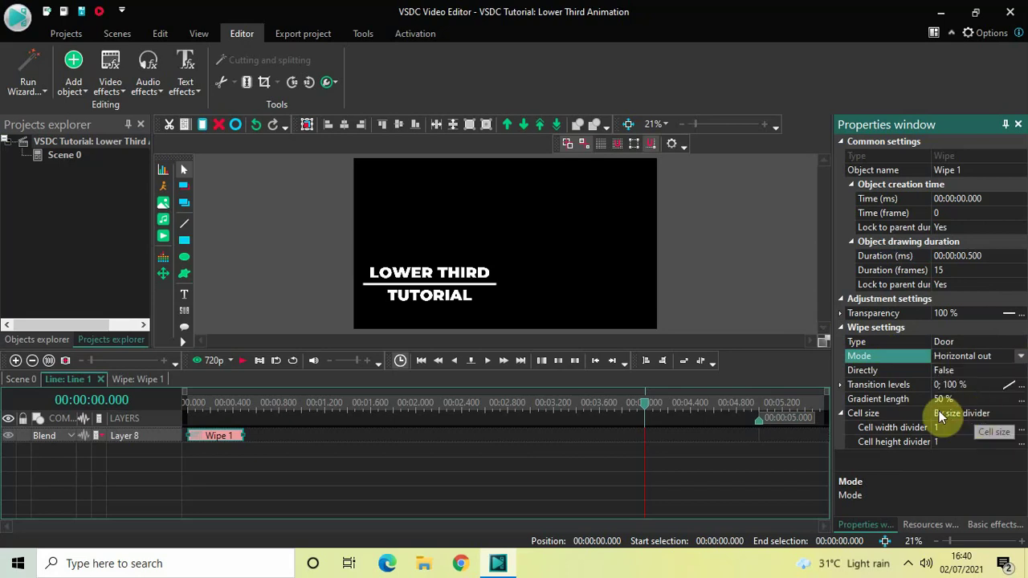
Set Directly to True and the gradient length to 0 % for the line's Wipe transition
click(1022, 373)
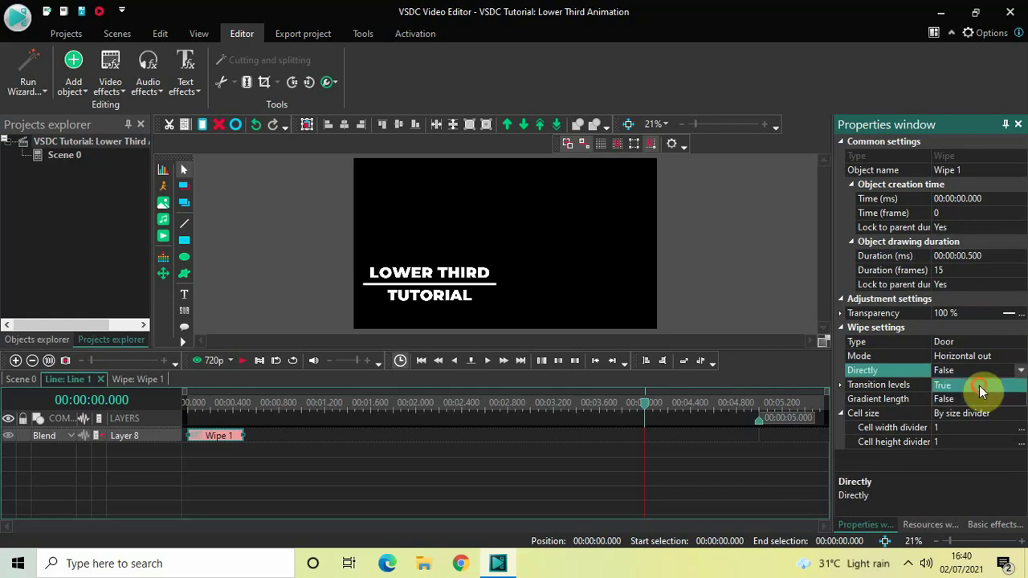
scroll(979, 385, down, 1)
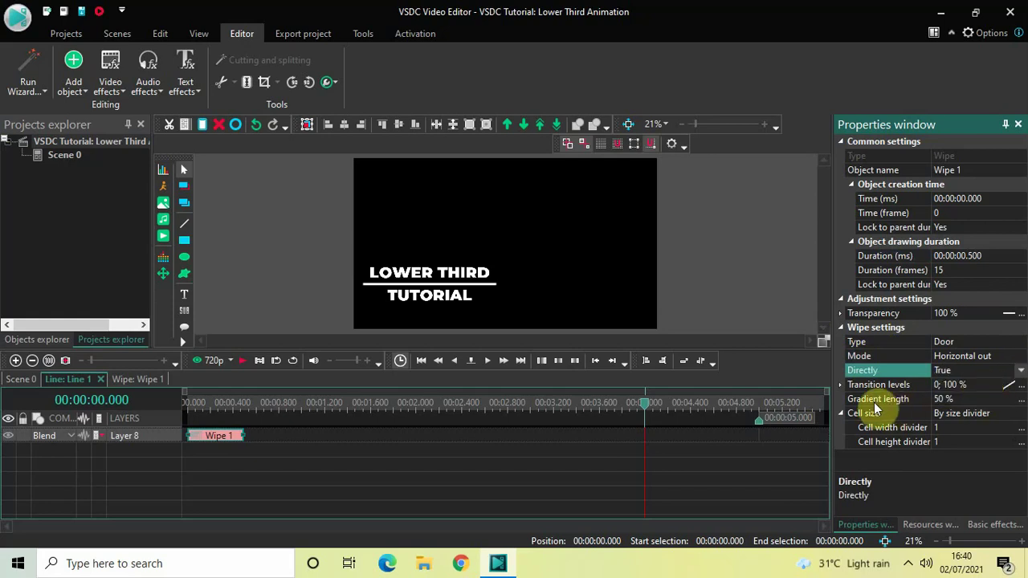
click(984, 399)
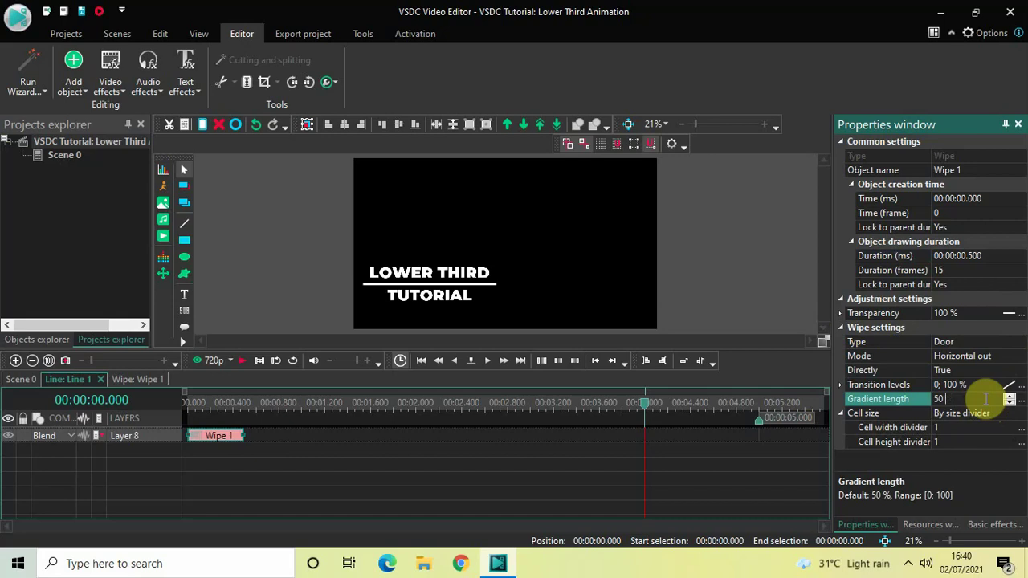
text(0)
key(Return)
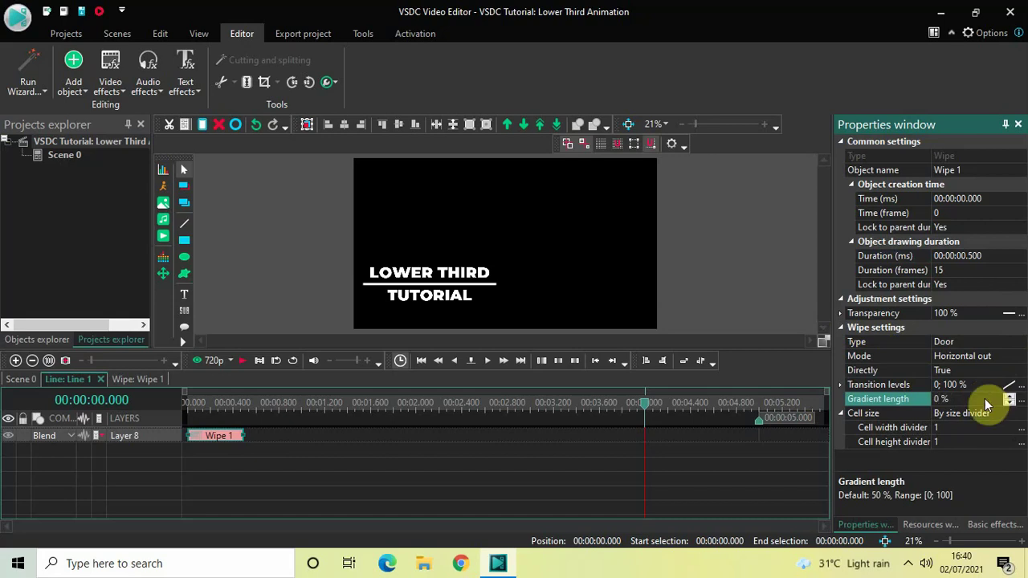
Preview the line's opening Wipe transition from the start of its timeline
click(186, 412)
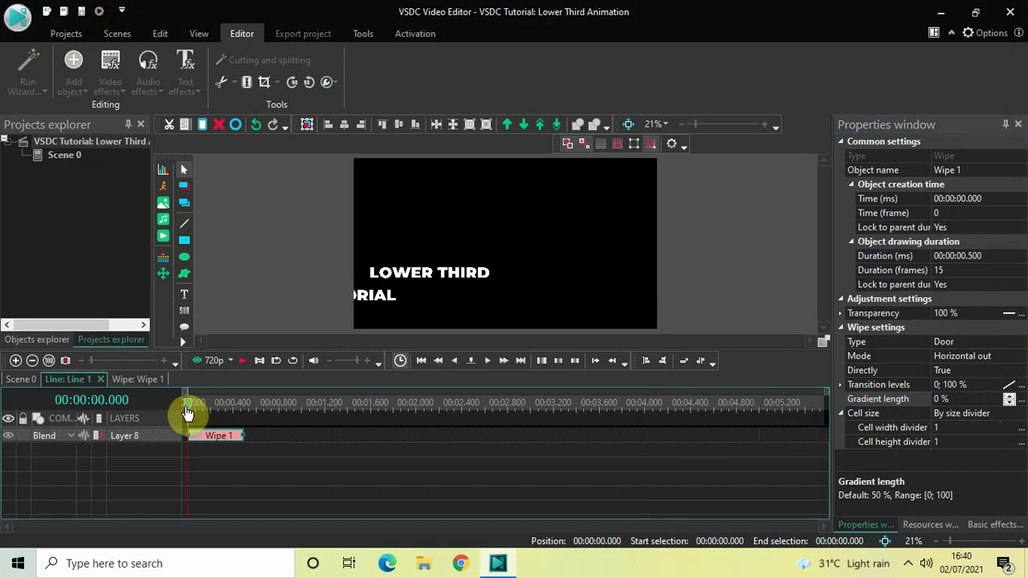
key(space)
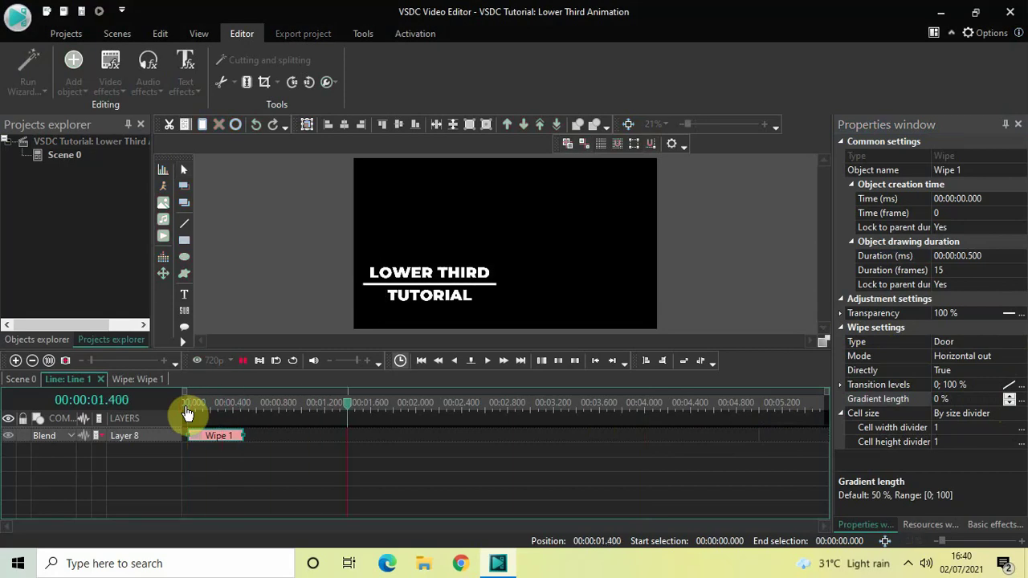
key(space)
click(290, 476)
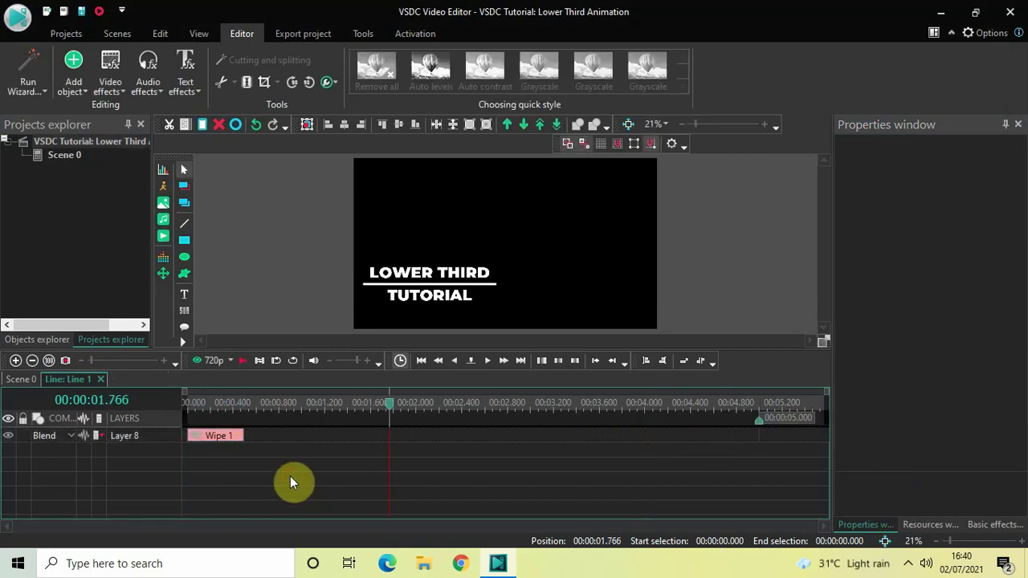
Place a copy of the Wipe transition at the end of the line's timeline, from 4.5 seconds, with Directly set to False
click(217, 441)
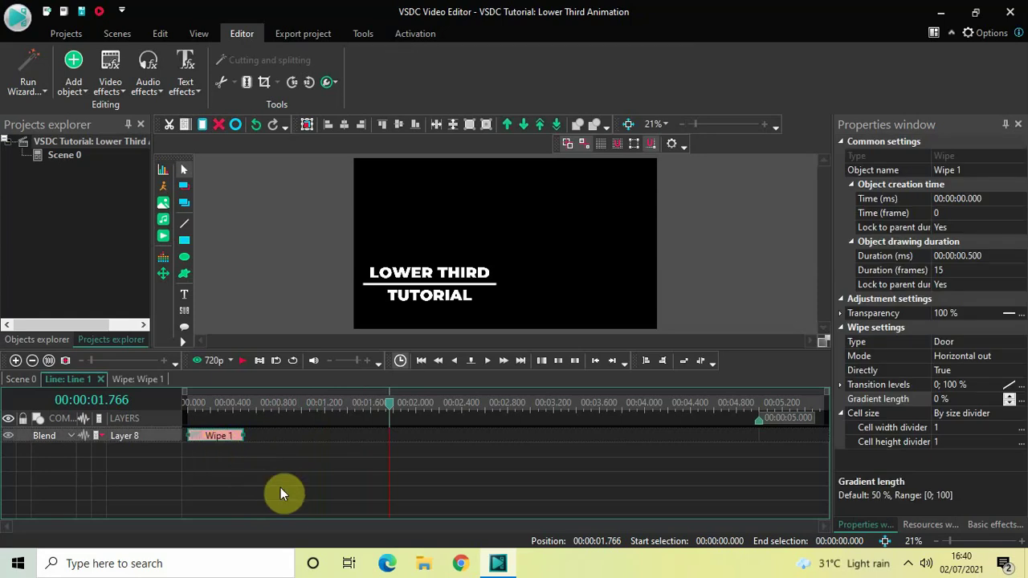
key(ctrl+v)
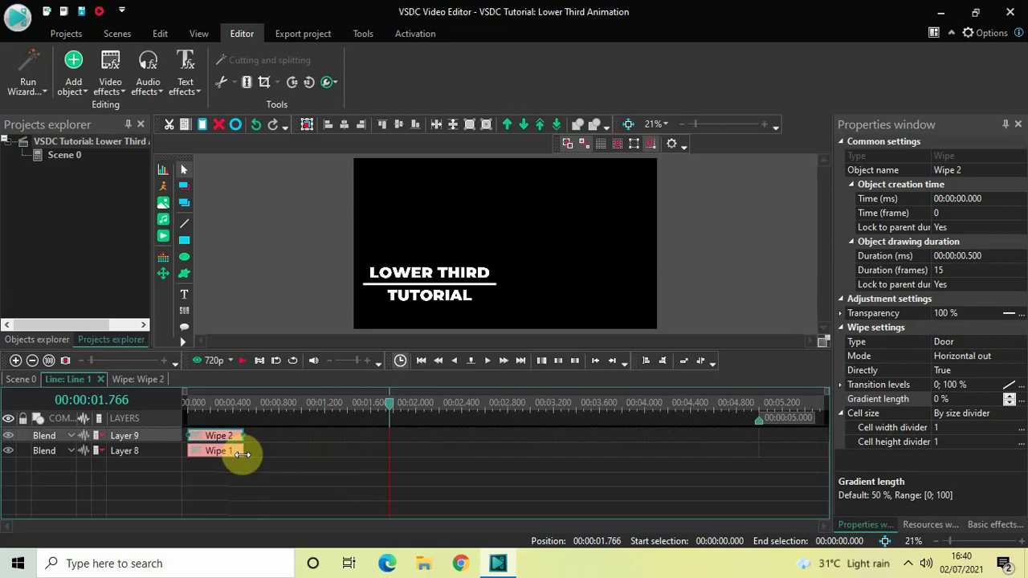
drag(214, 443, 723, 373)
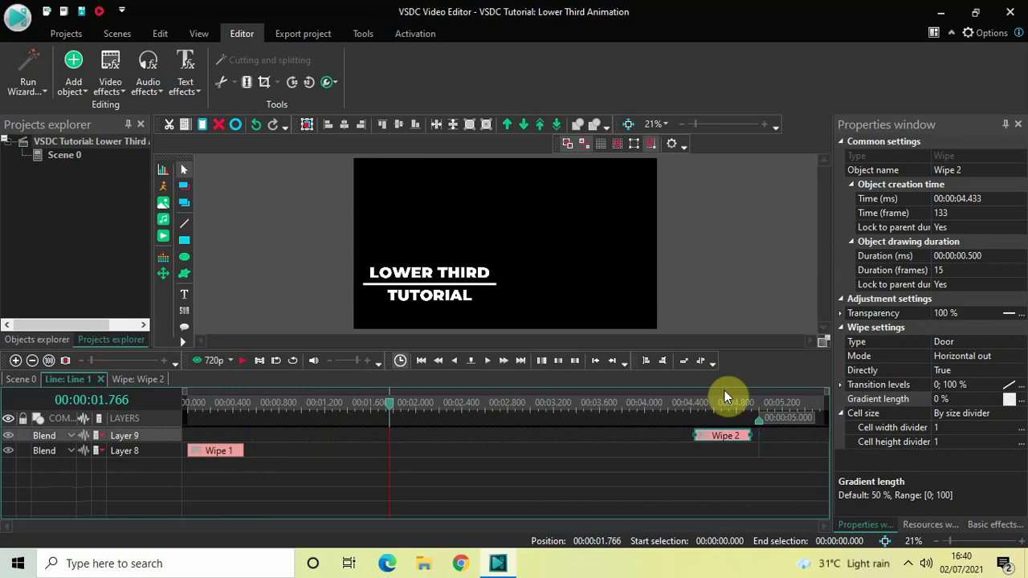
drag(725, 441, 733, 441)
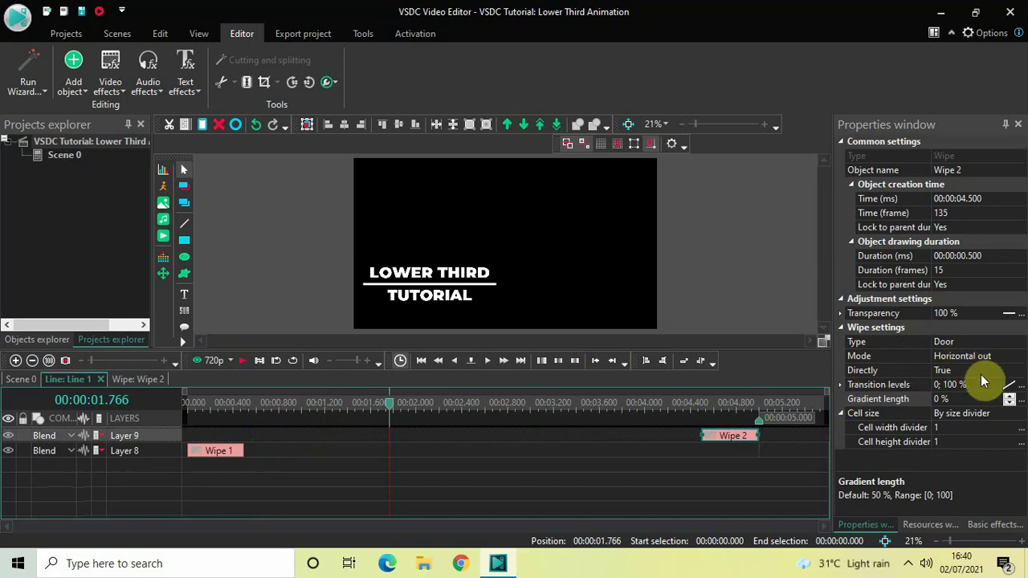
click(1018, 371)
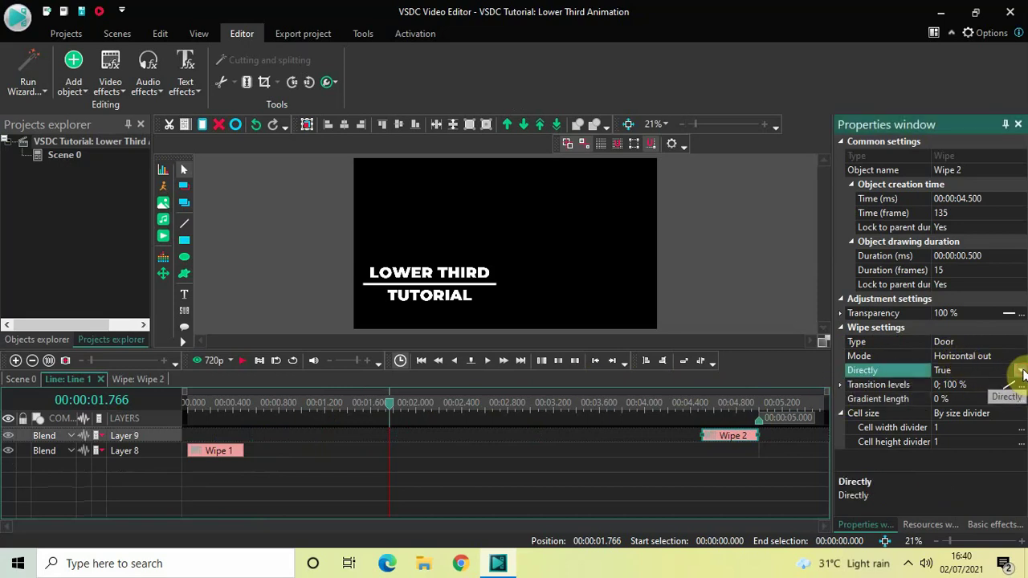
click(1020, 372)
click(980, 397)
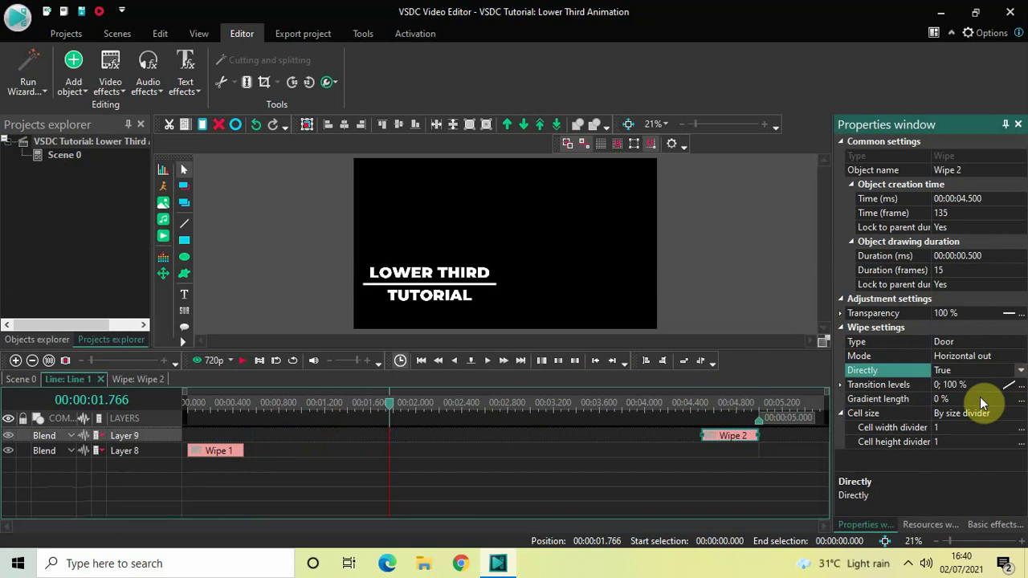
Return to the main scene and play the complete lower third animation from the beginning several times
click(21, 379)
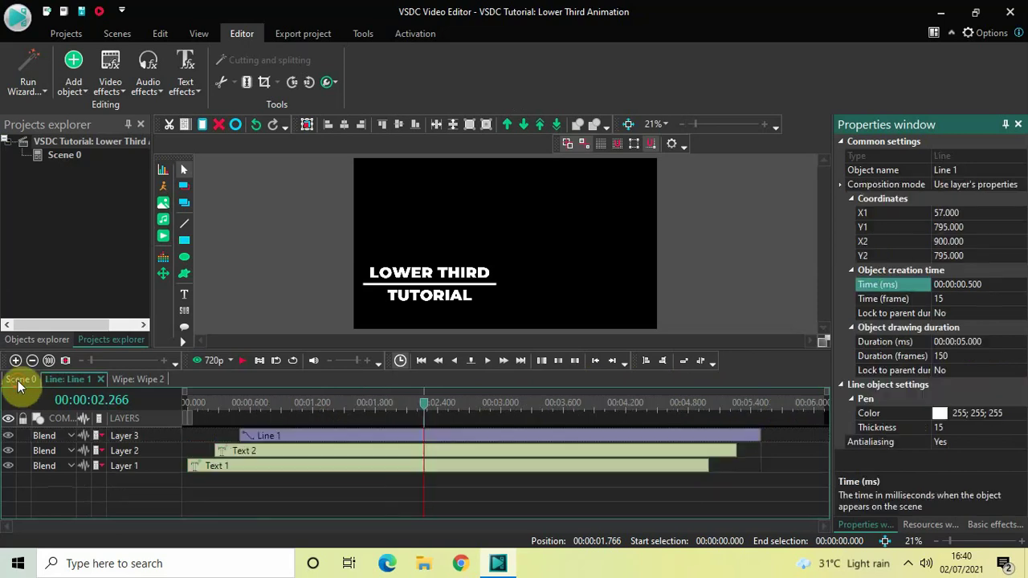
click(186, 401)
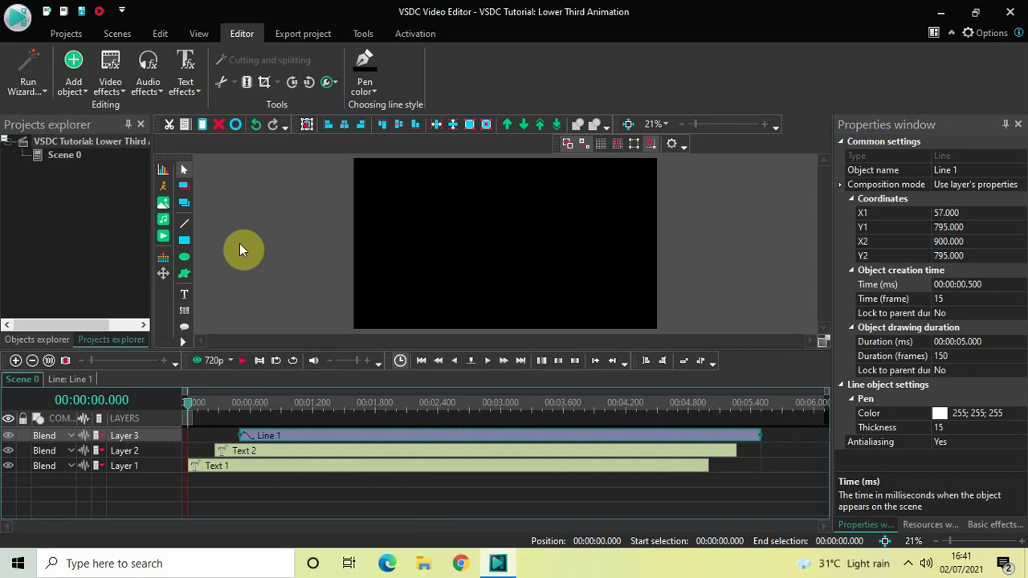
key(space)
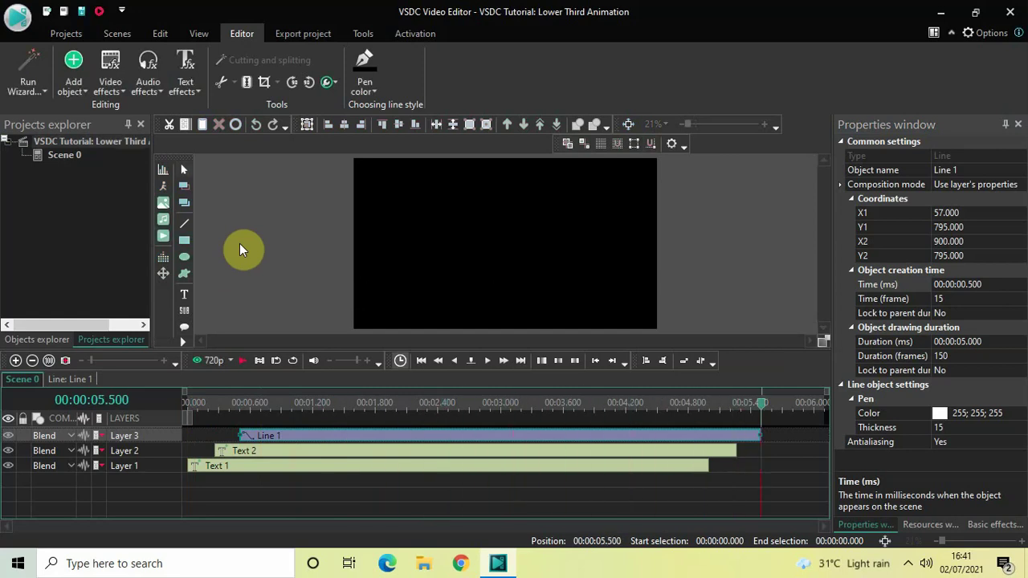
click(186, 406)
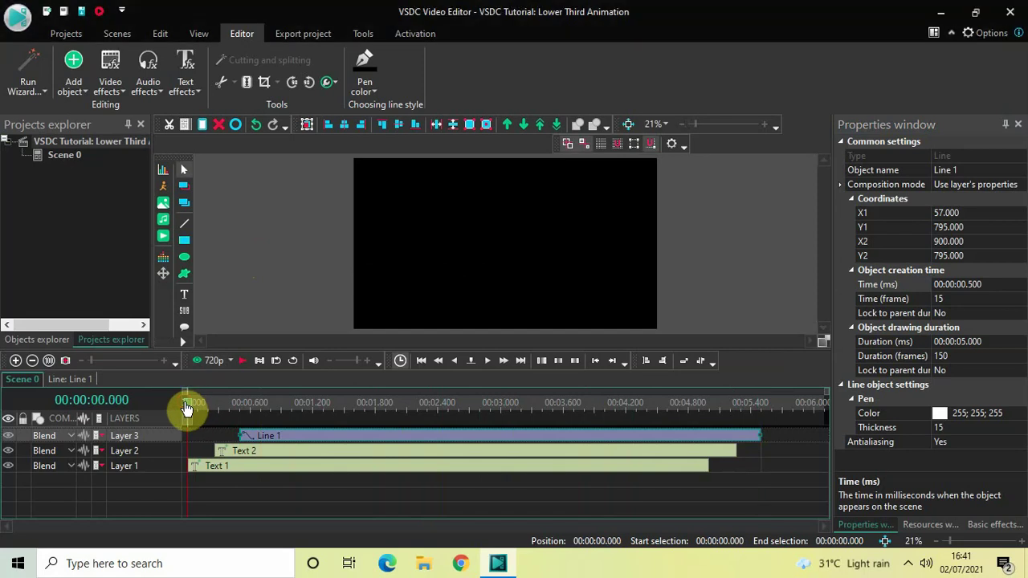
key(space)
click(186, 404)
key(space)
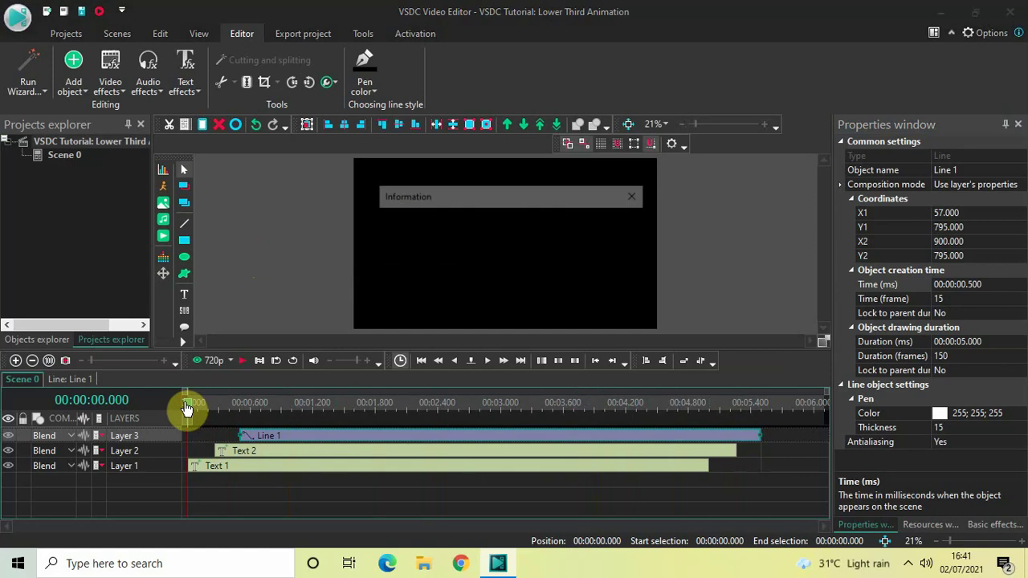